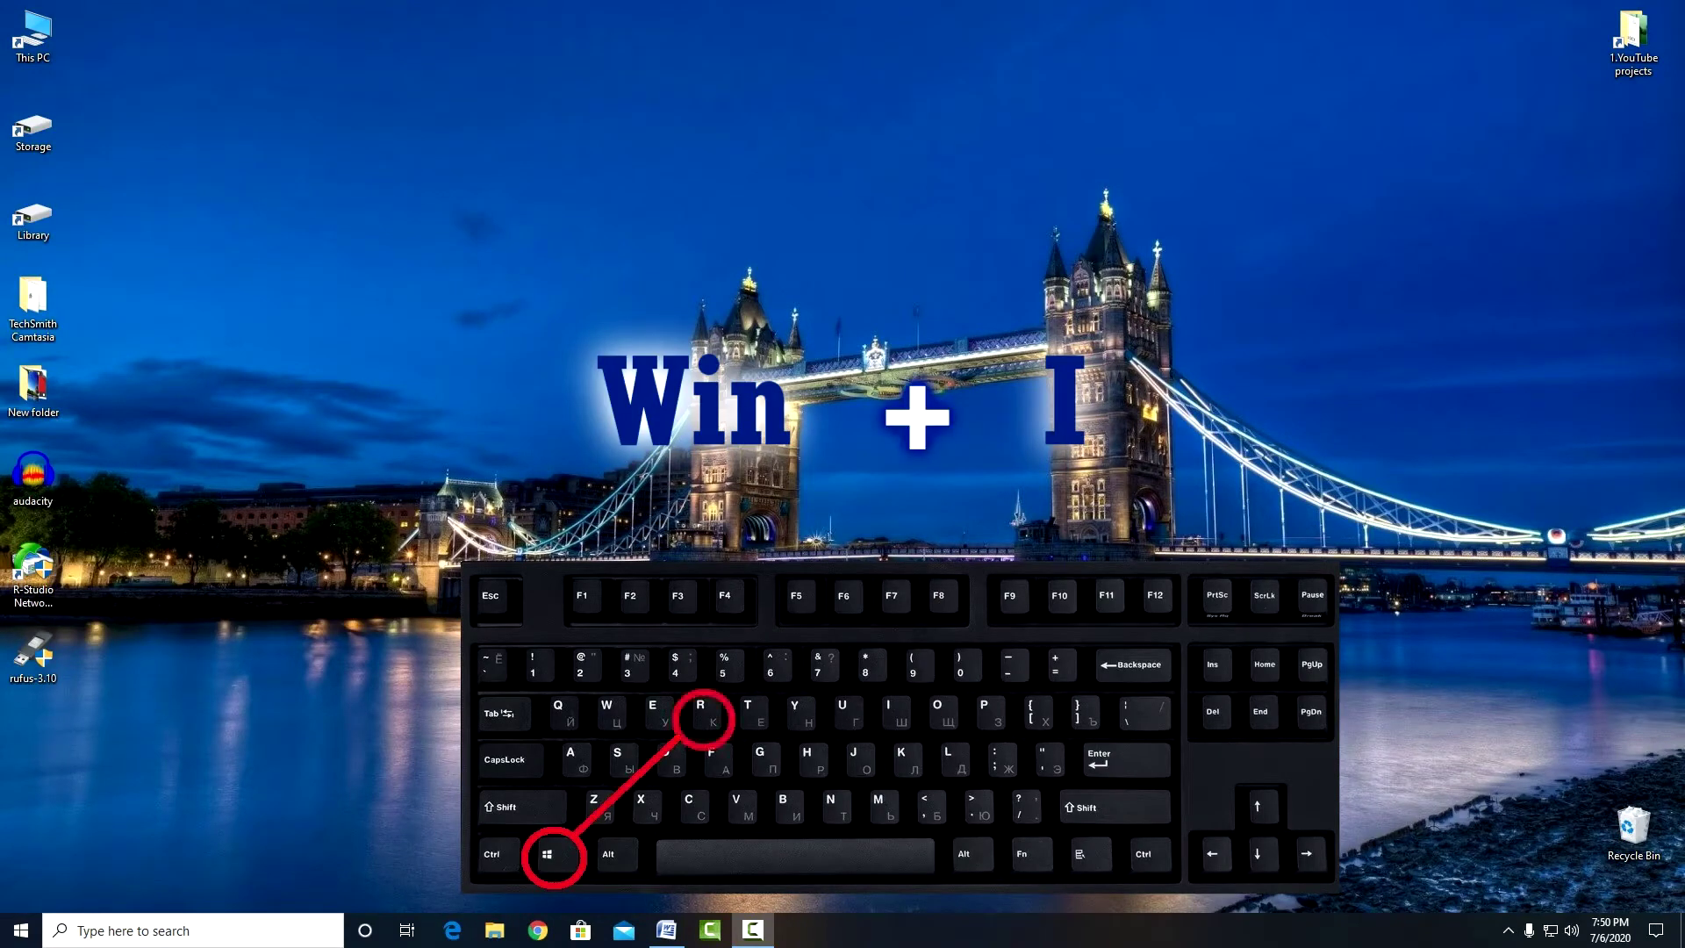
Step: Open Windows Settings and go to the Windows Security page under Update & Security
key(super+i)
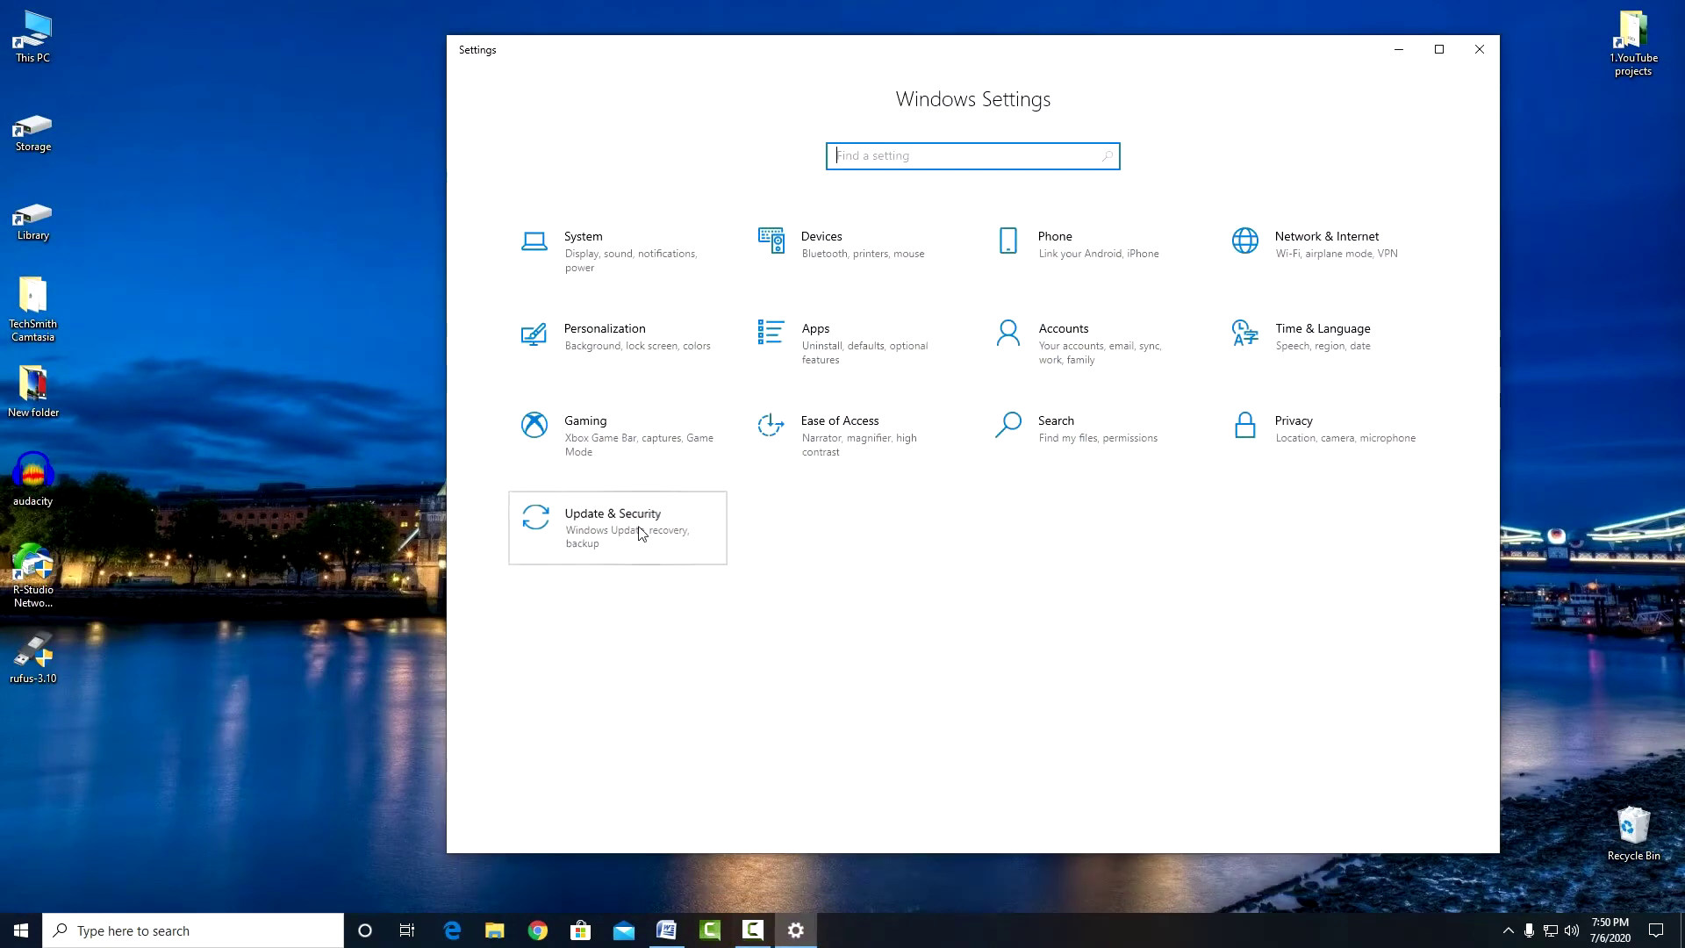
click(654, 528)
click(537, 317)
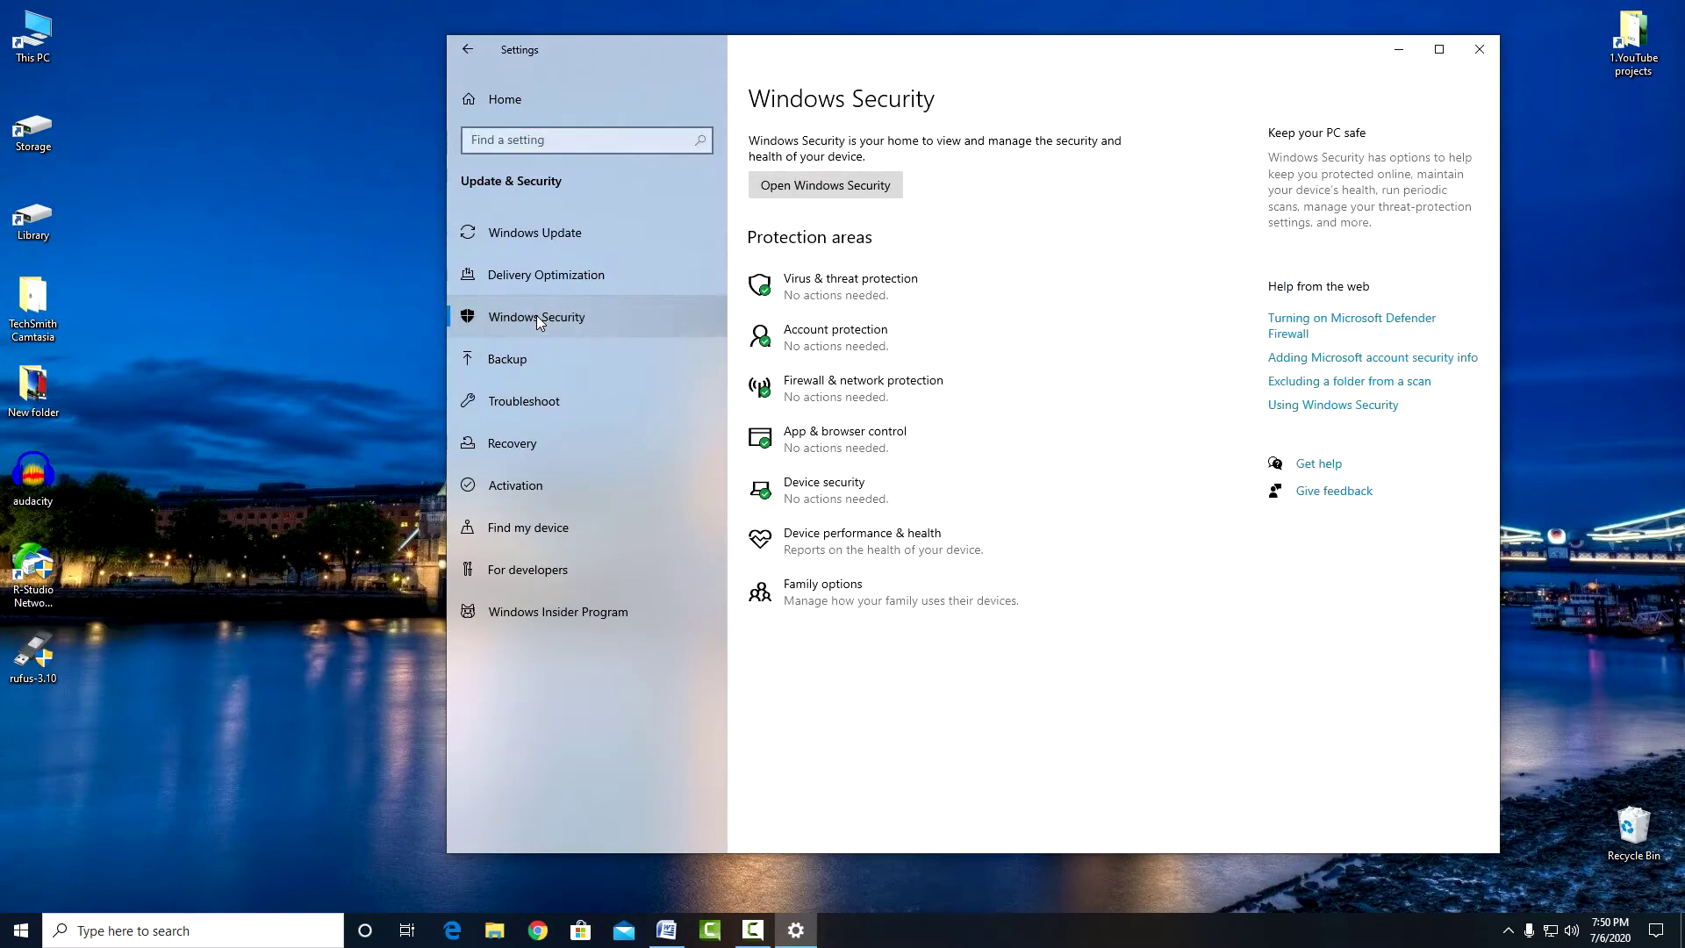
Step: Open the Virus & threat protection settings and switch Real-time protection off, then back on
click(753, 287)
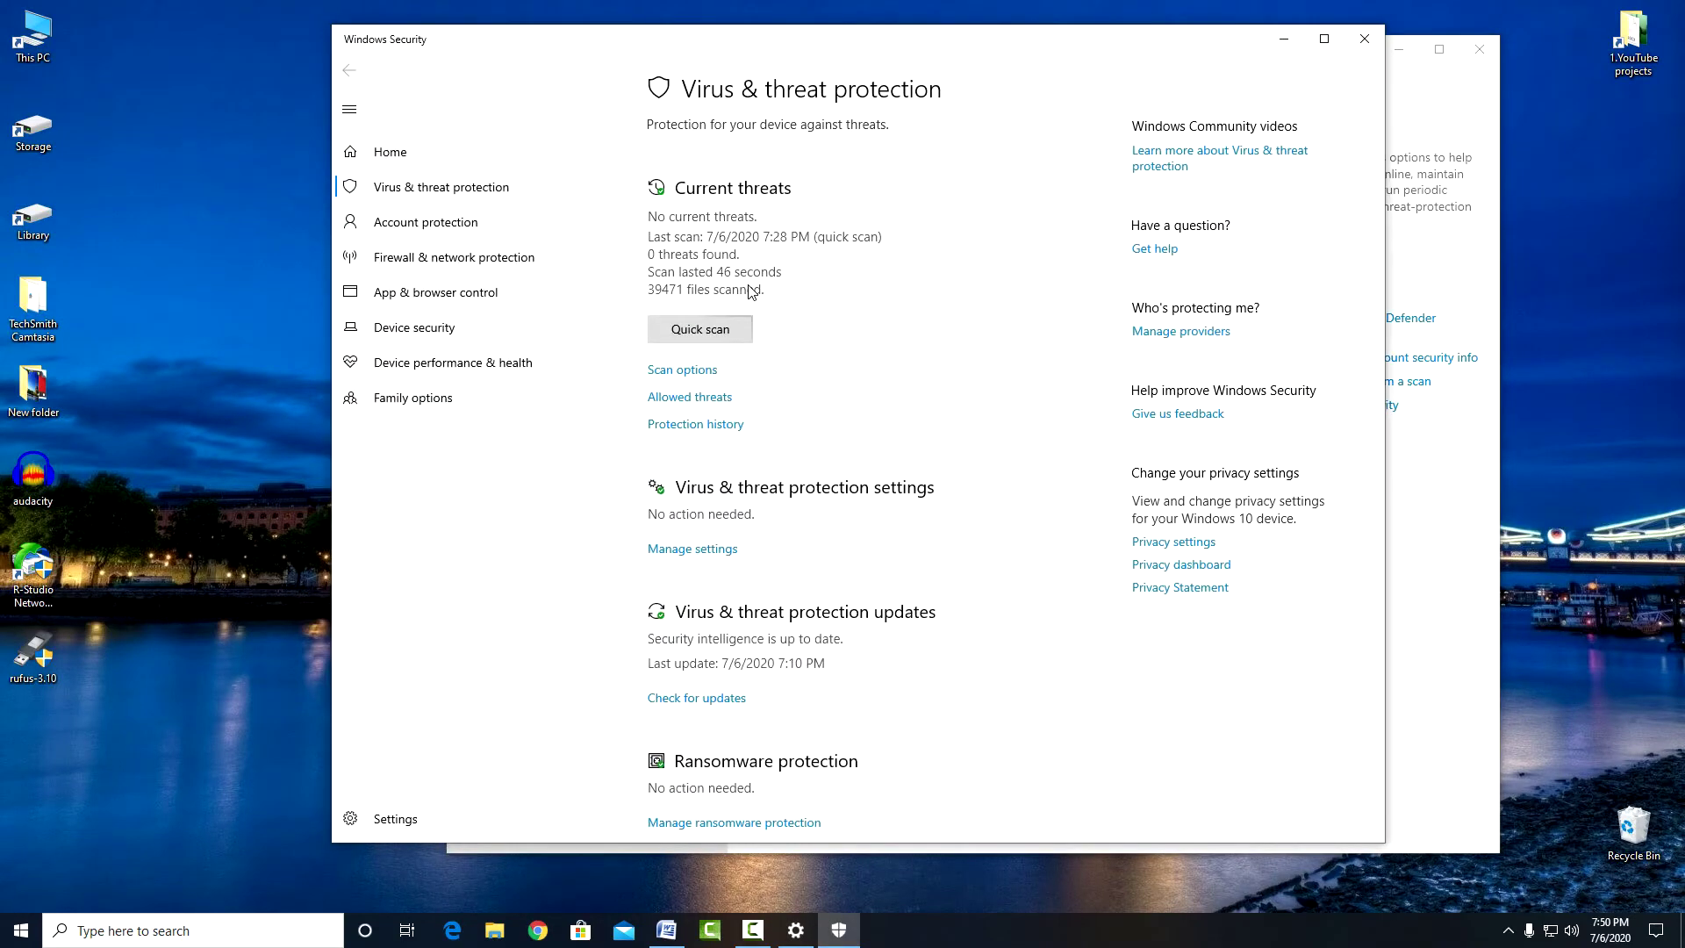
click(719, 550)
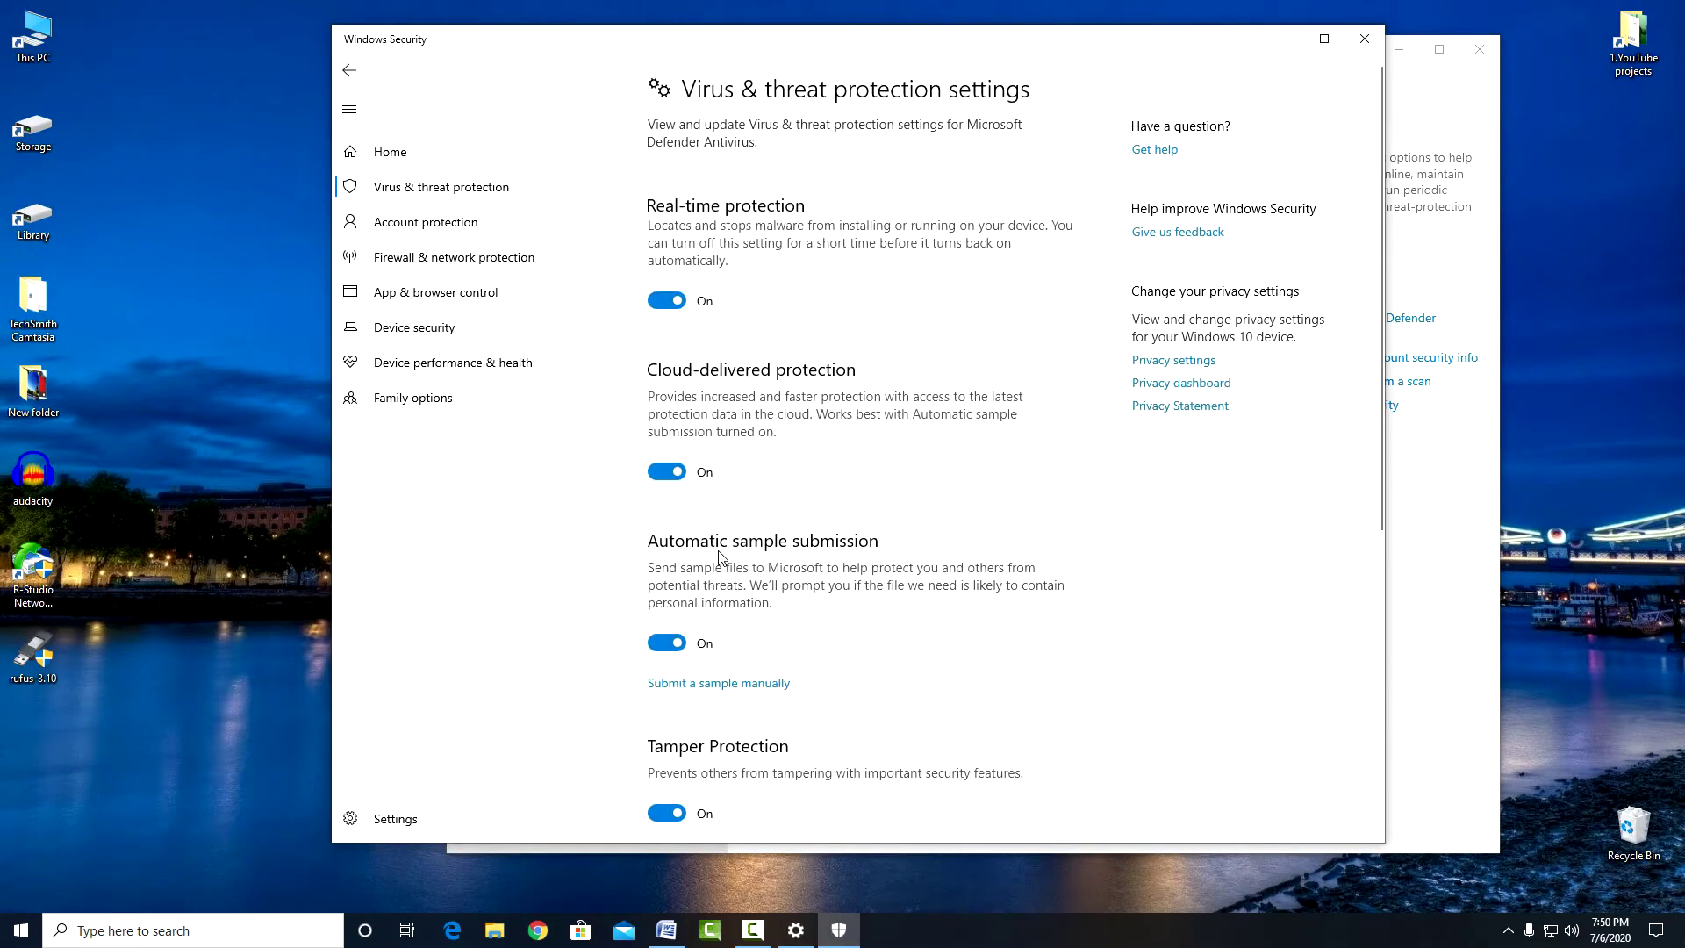
click(667, 301)
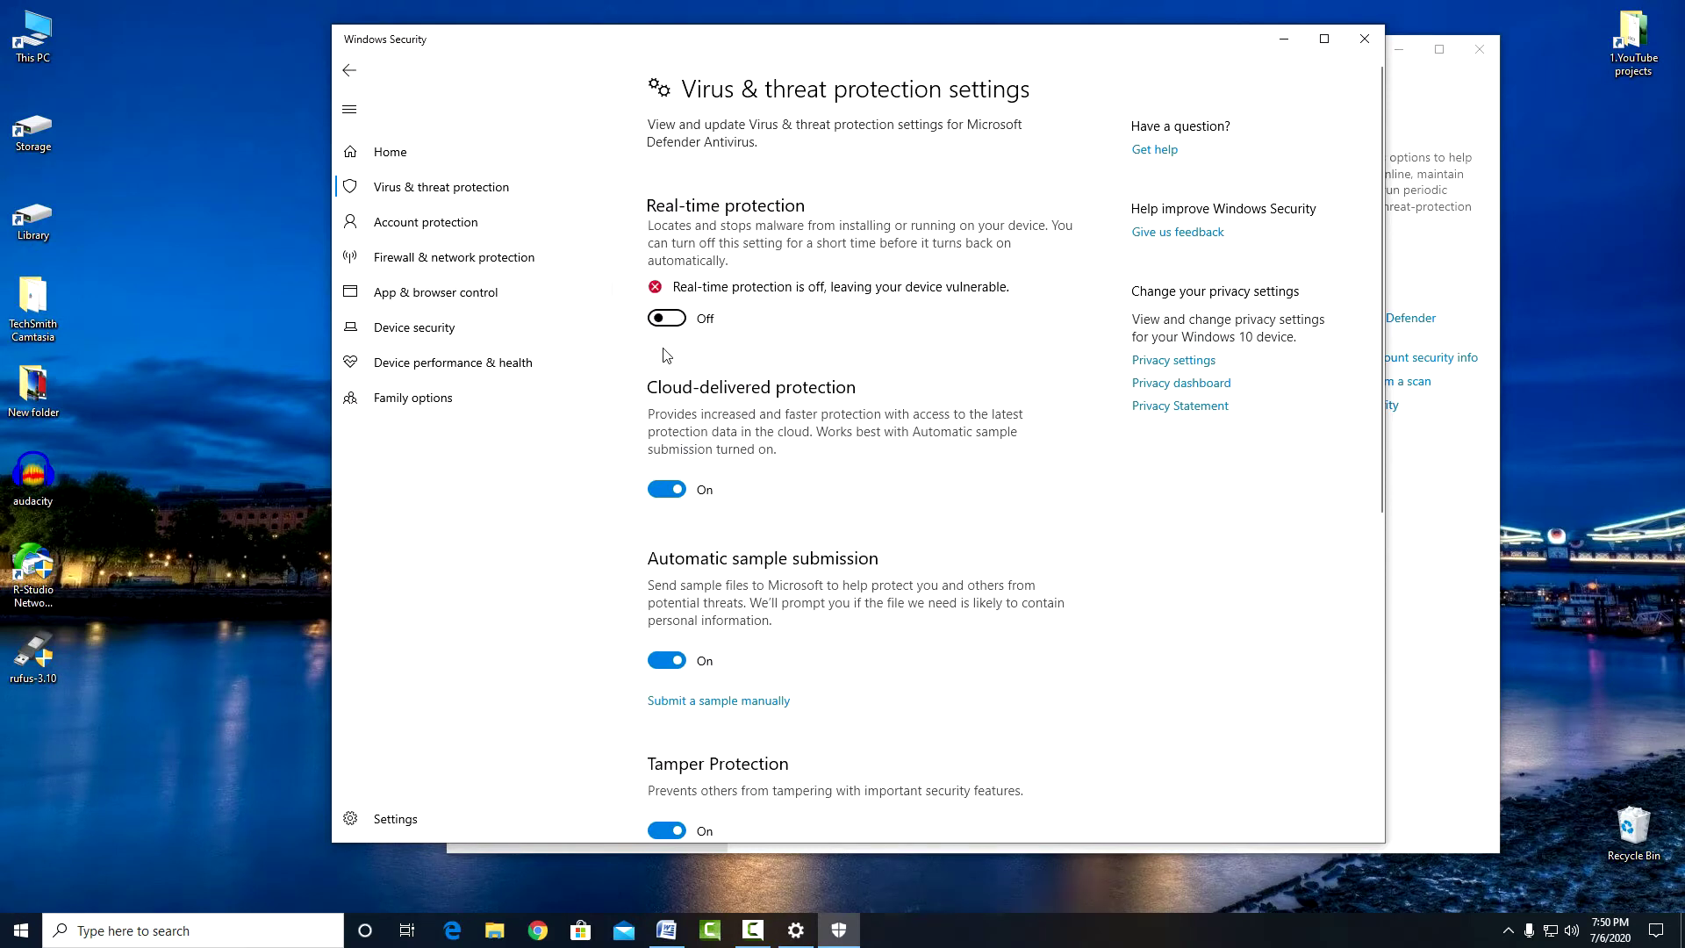
click(667, 318)
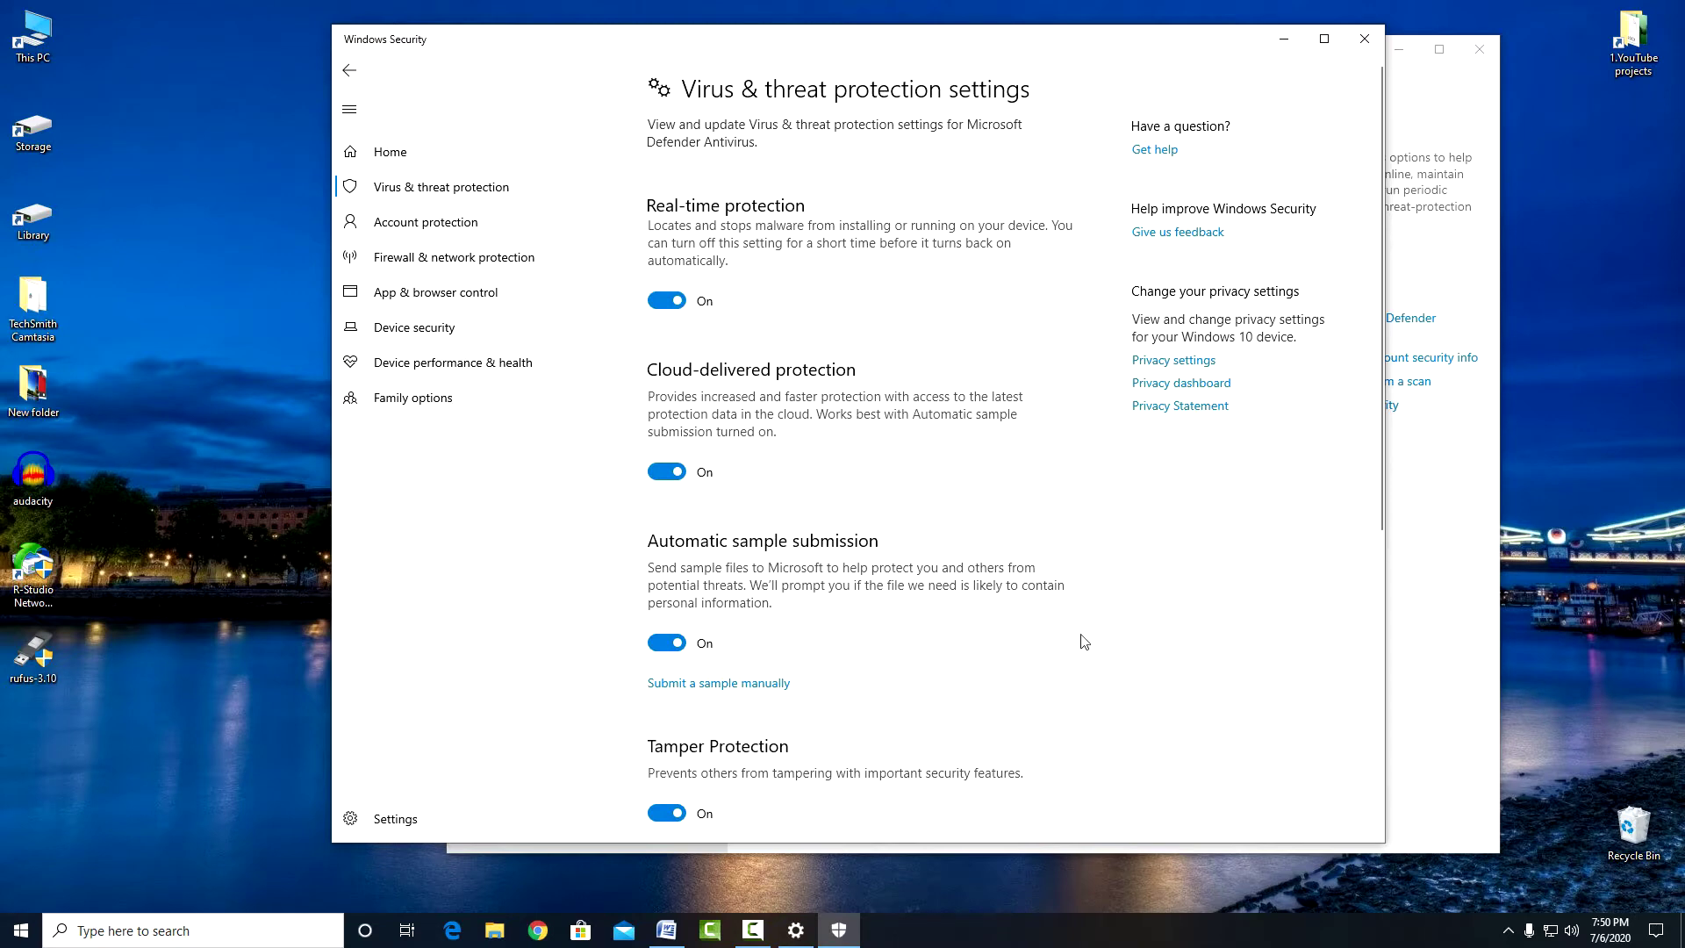
scroll(1084, 640, down, 5)
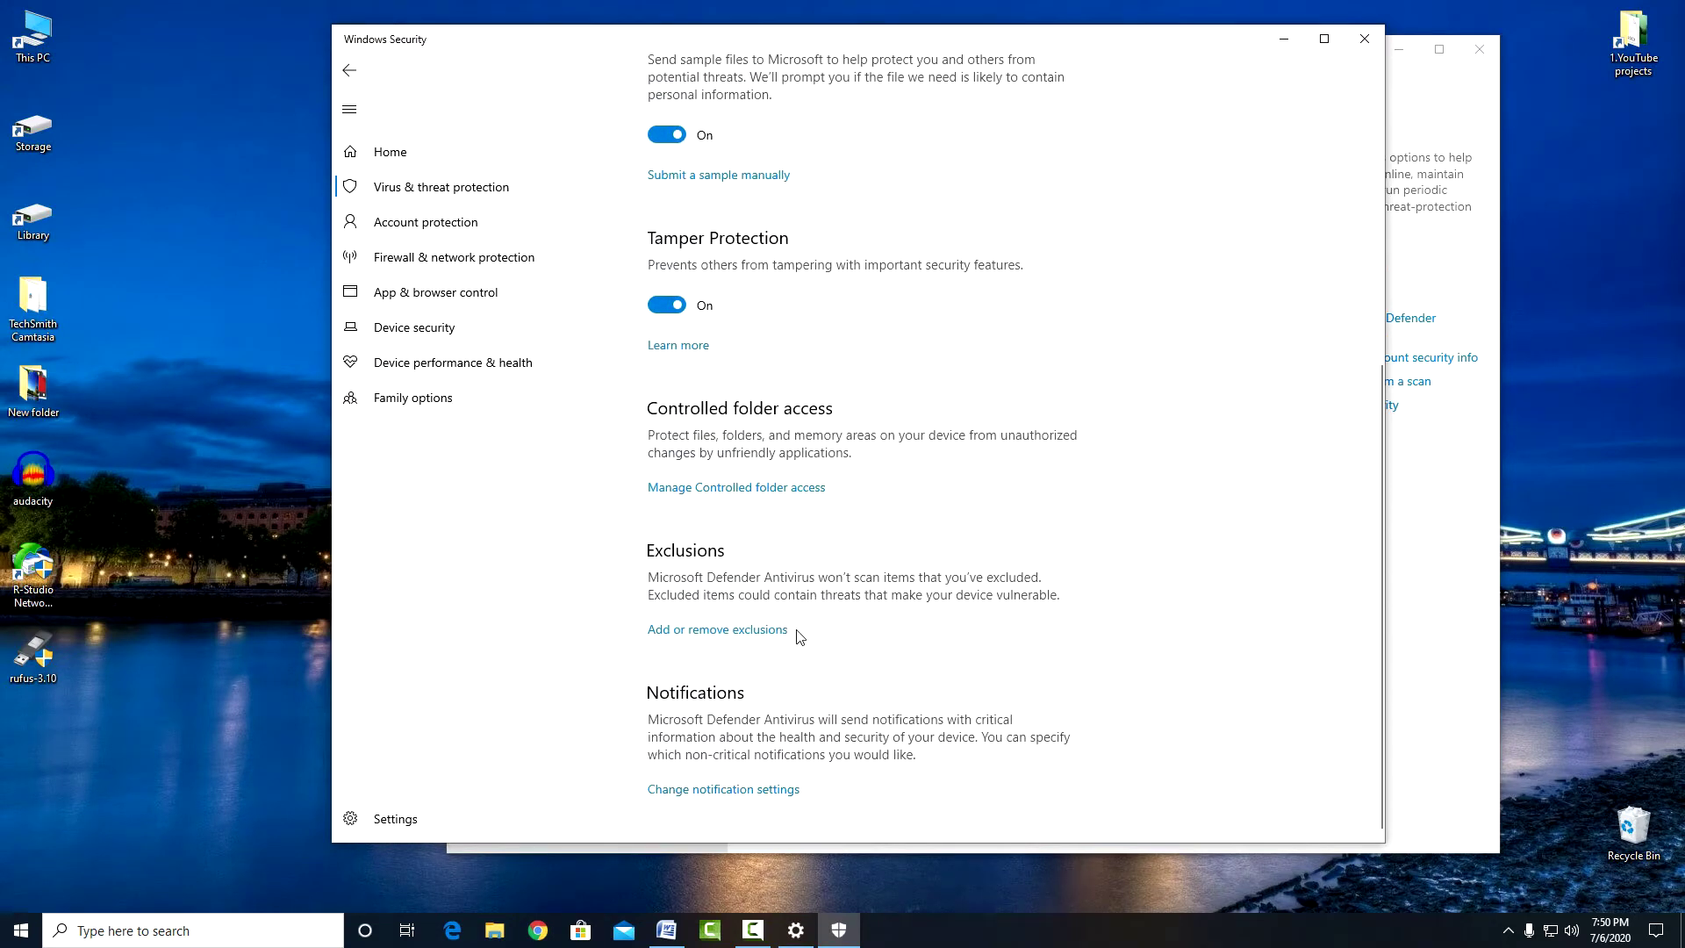
Step: Start a file exclusion but cancel the file picker, then close Windows Security and Settings
click(774, 631)
click(760, 242)
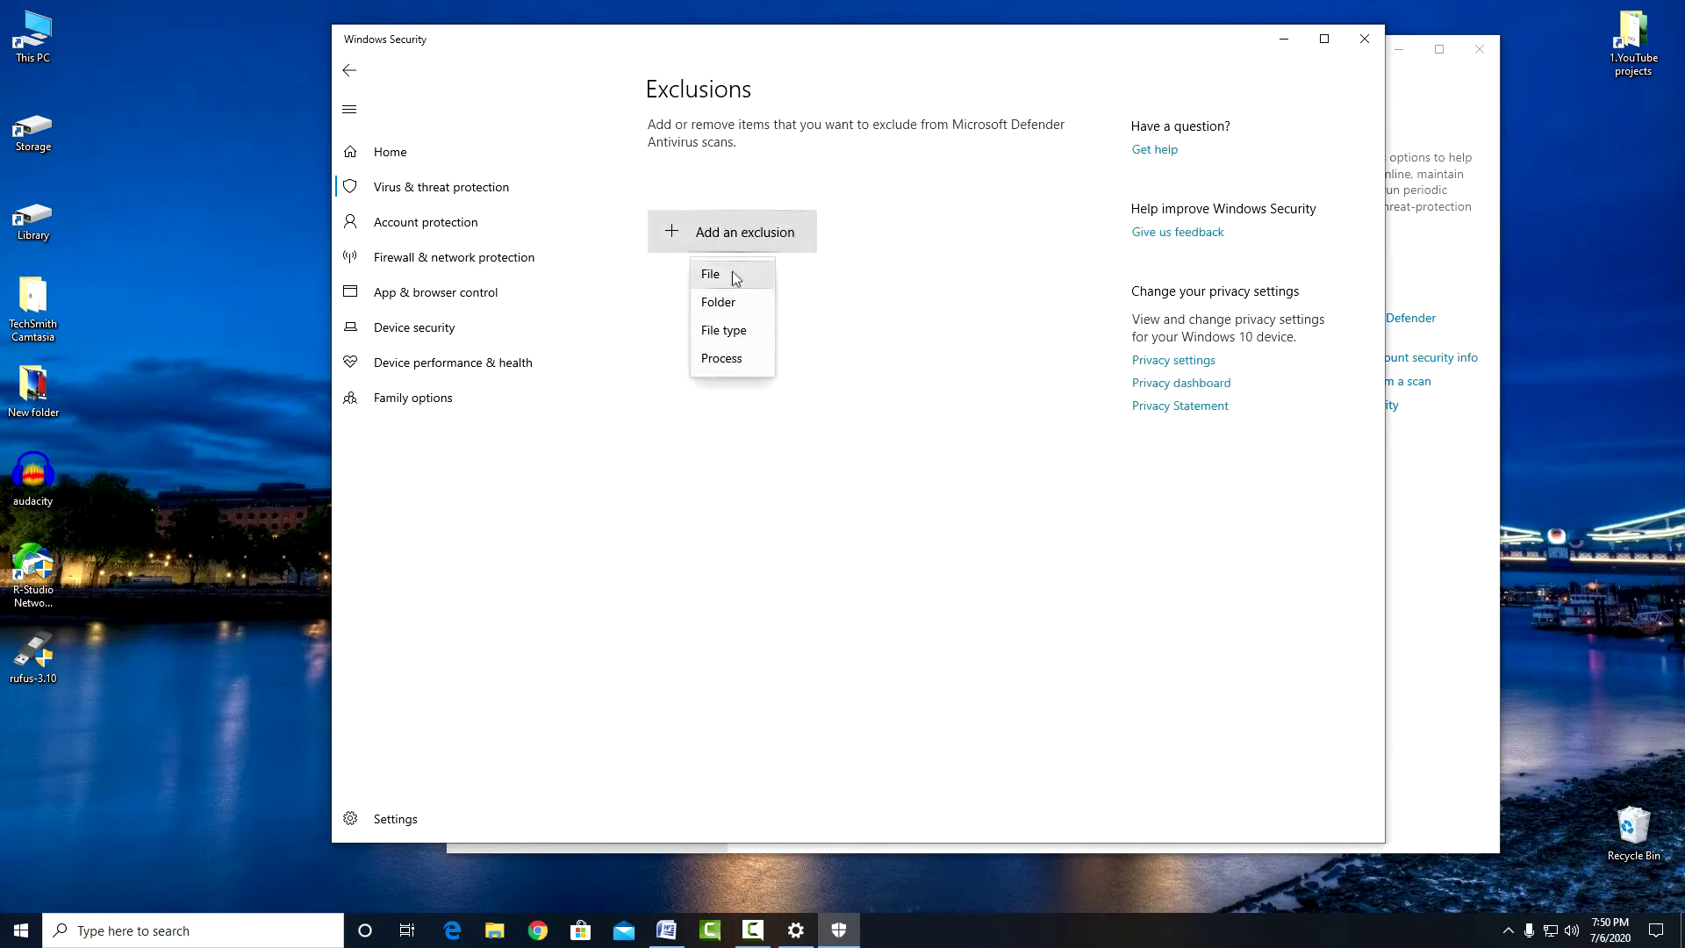
click(732, 272)
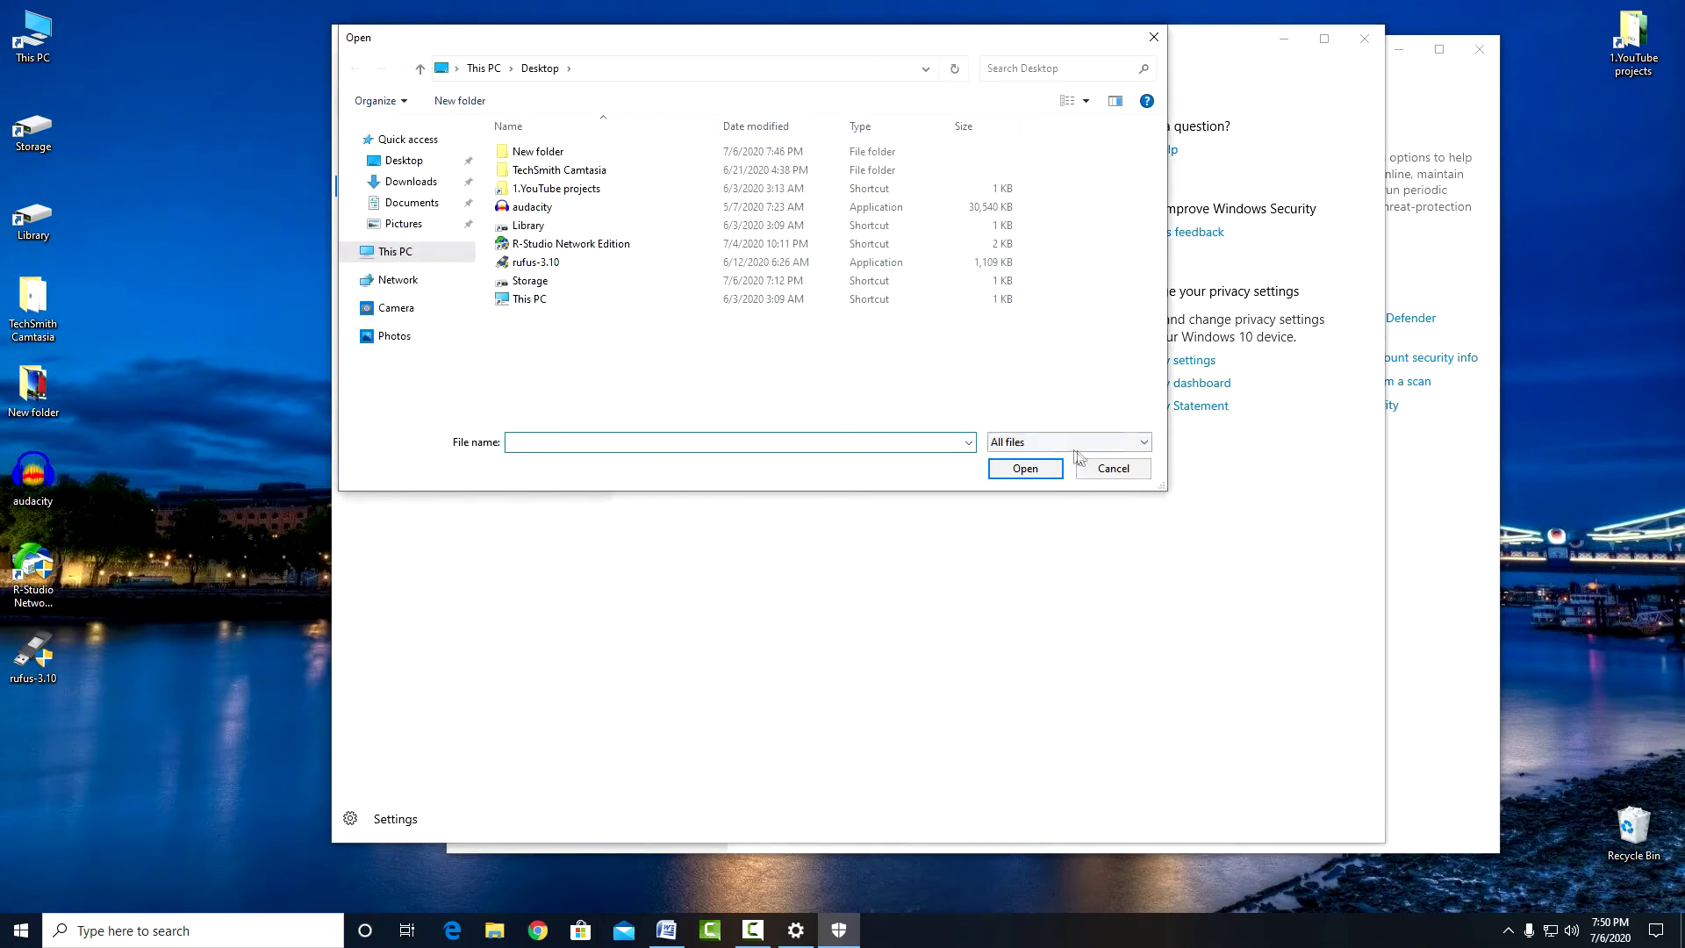
click(1104, 468)
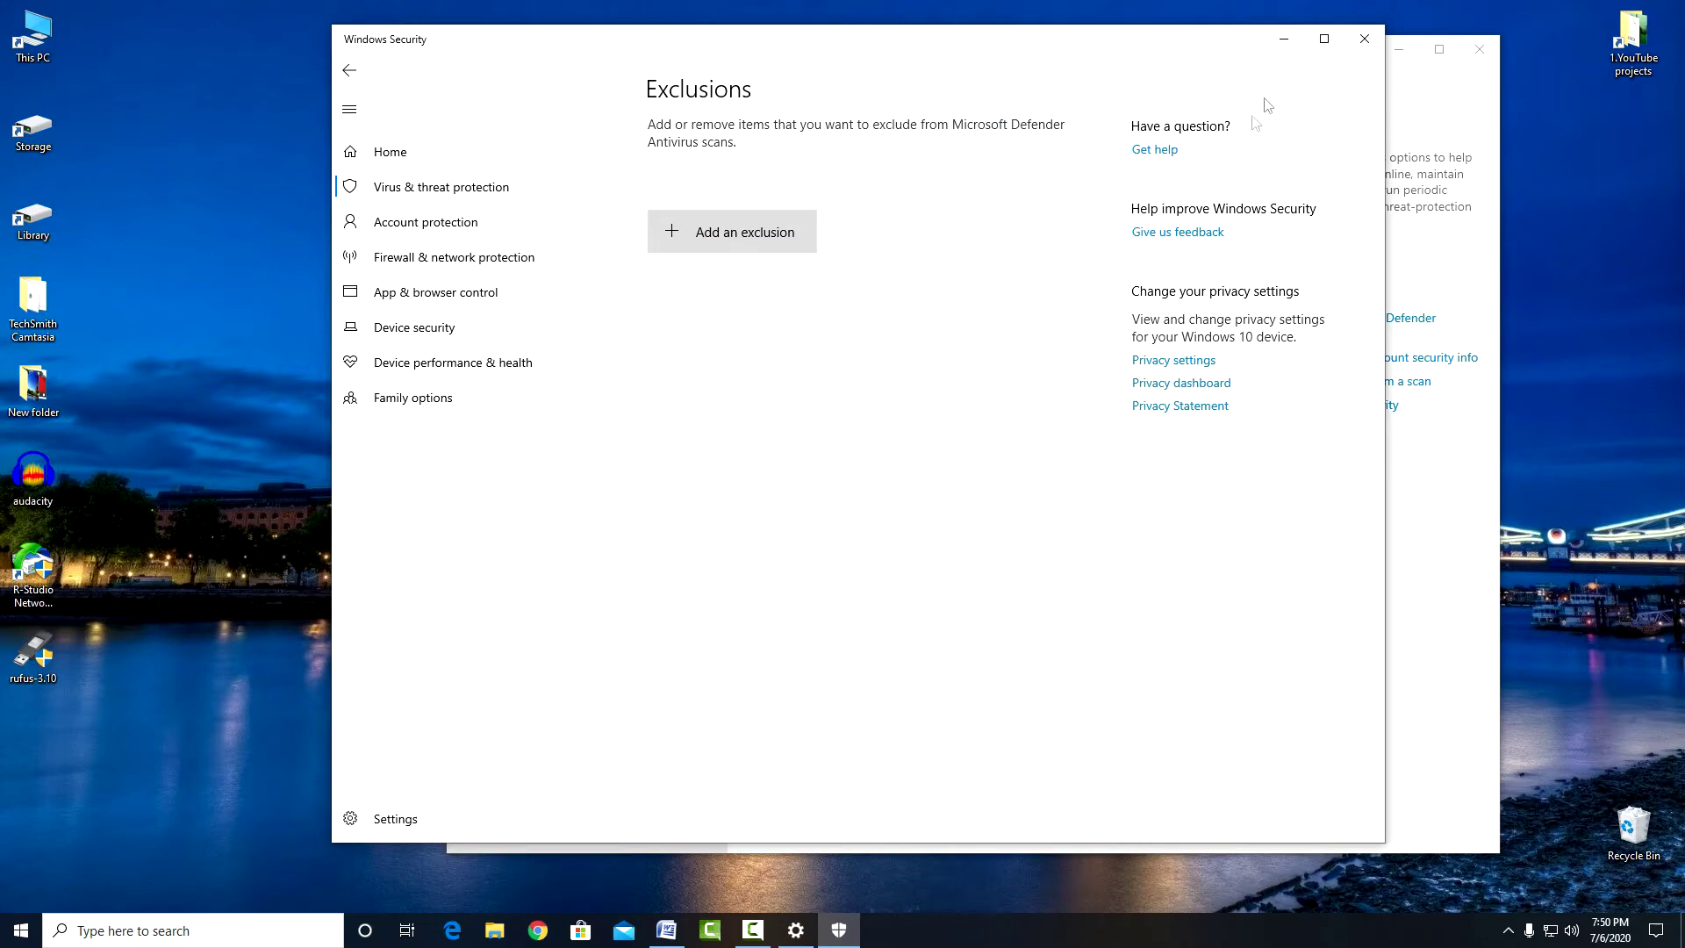
click(1363, 40)
click(1481, 51)
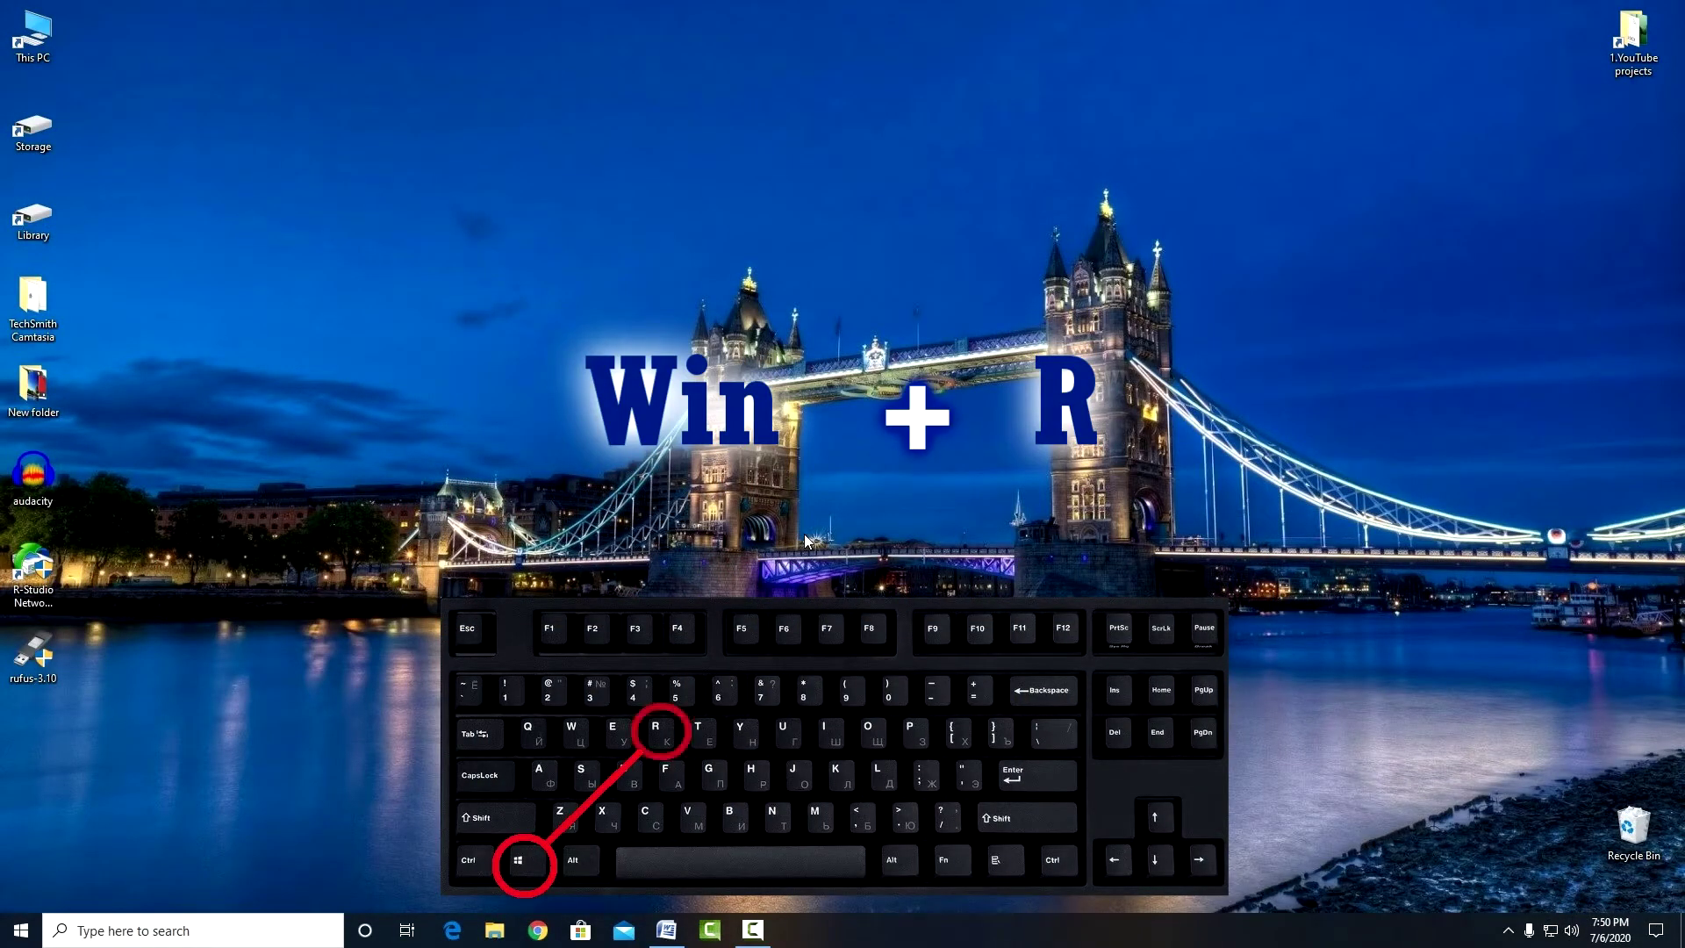
Step: Run gpedit.msc from the Run dialog to launch the Local Group Policy Editor
key(super+r)
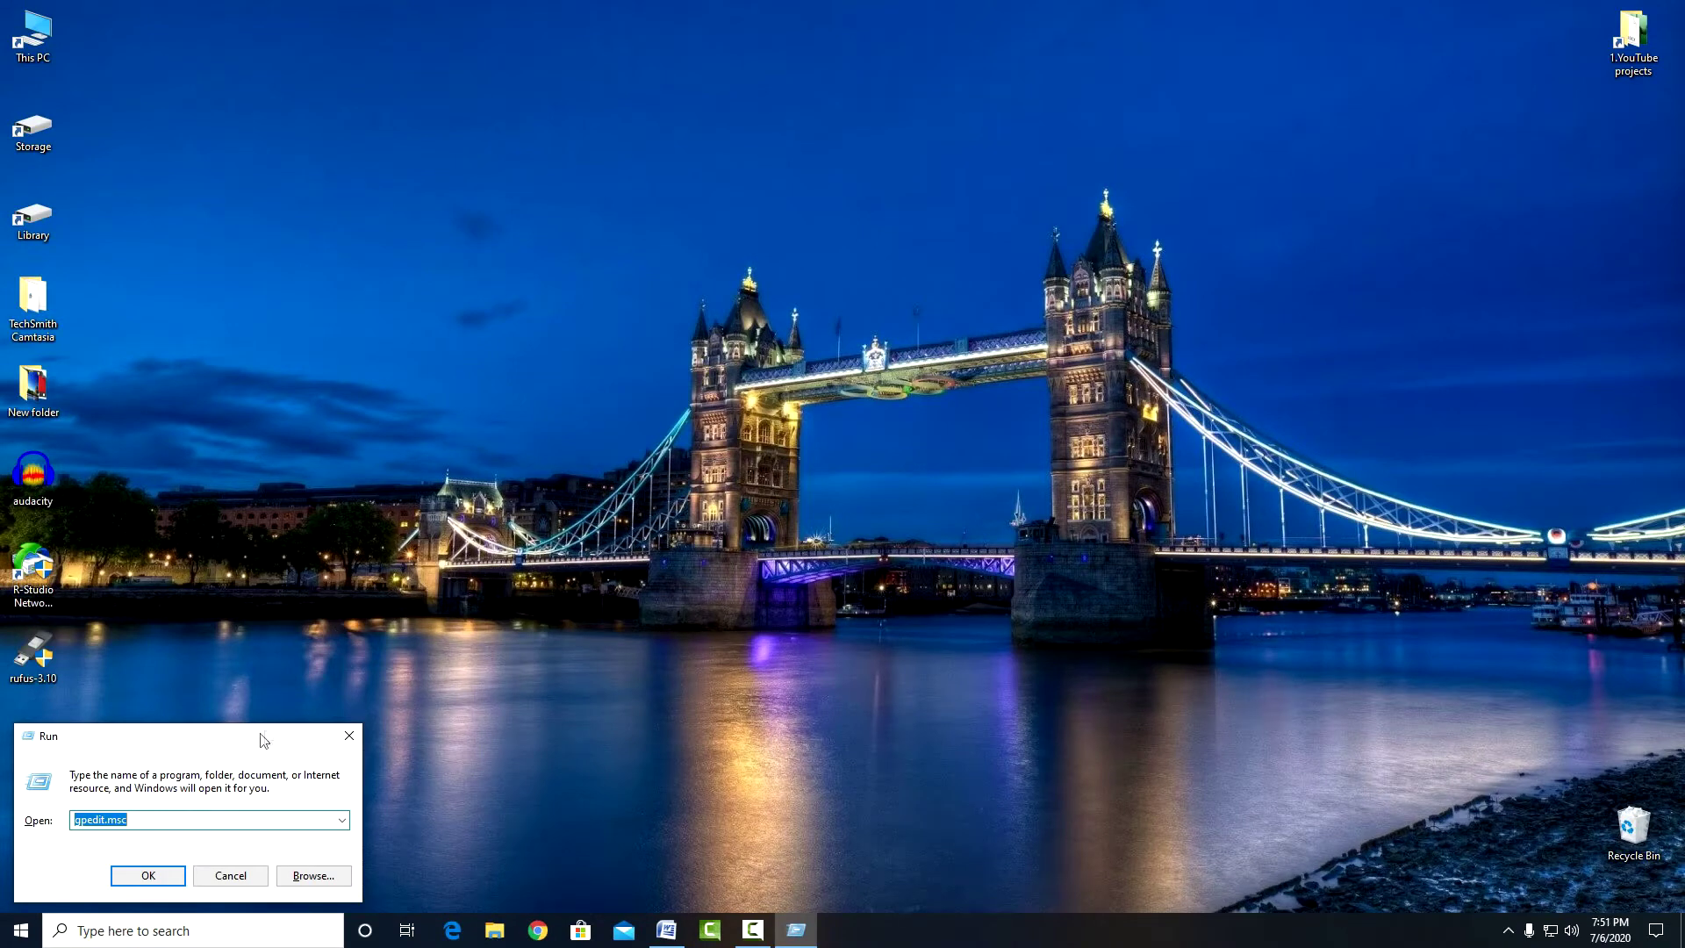
drag(264, 741, 982, 222)
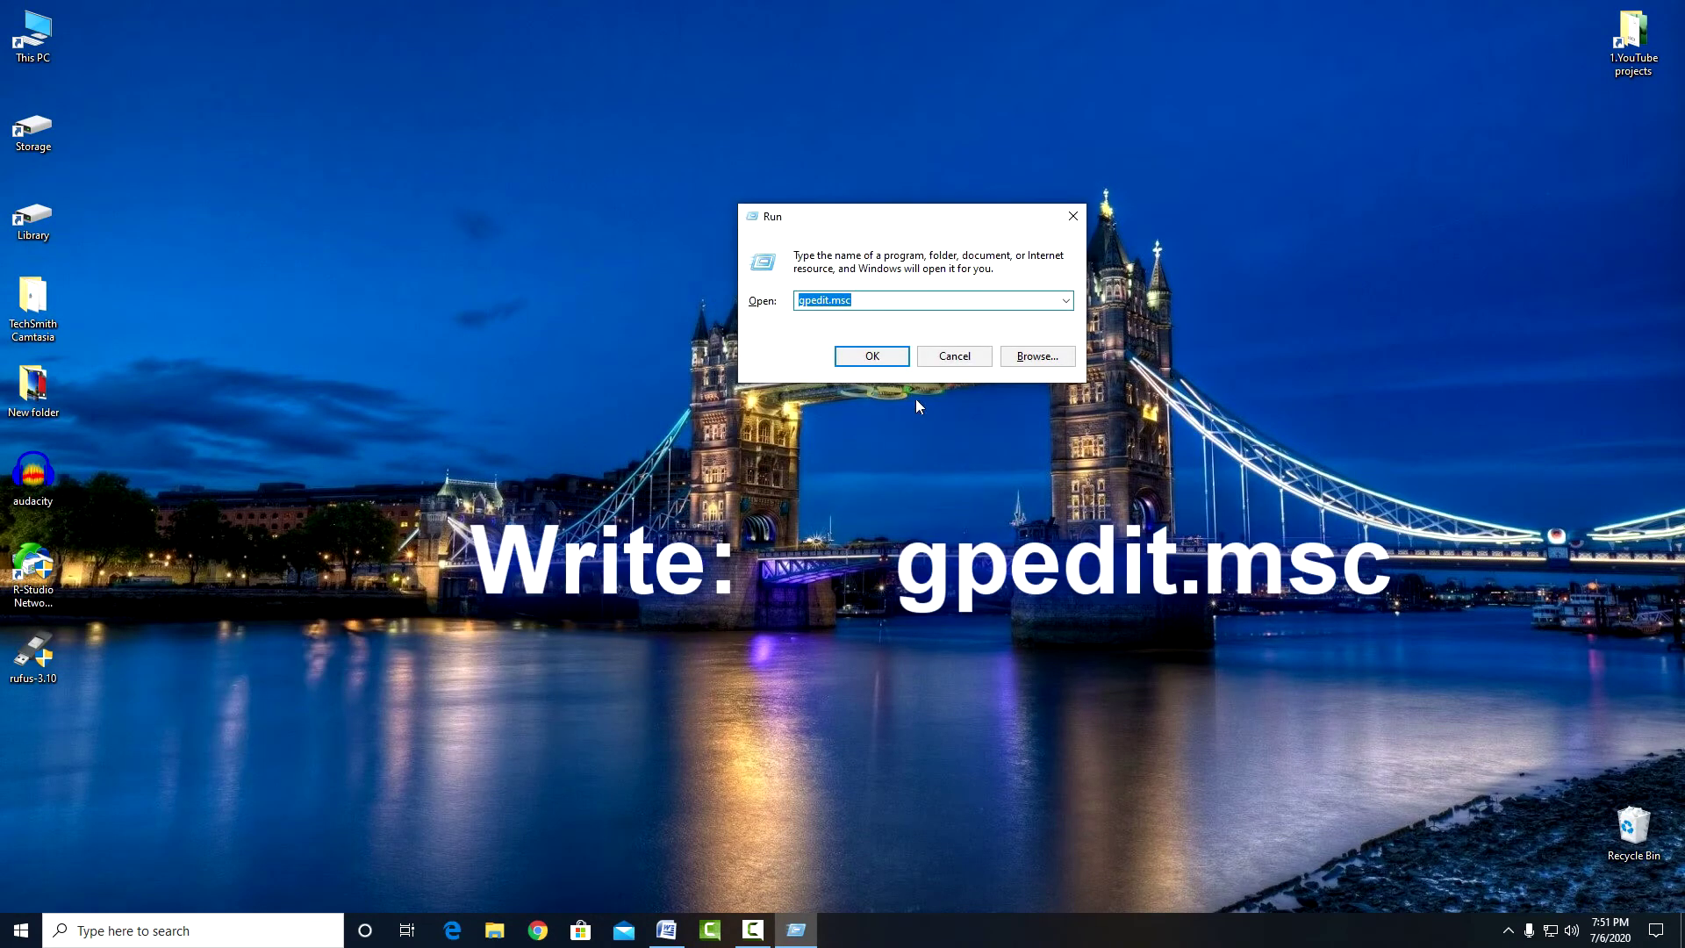
click(877, 358)
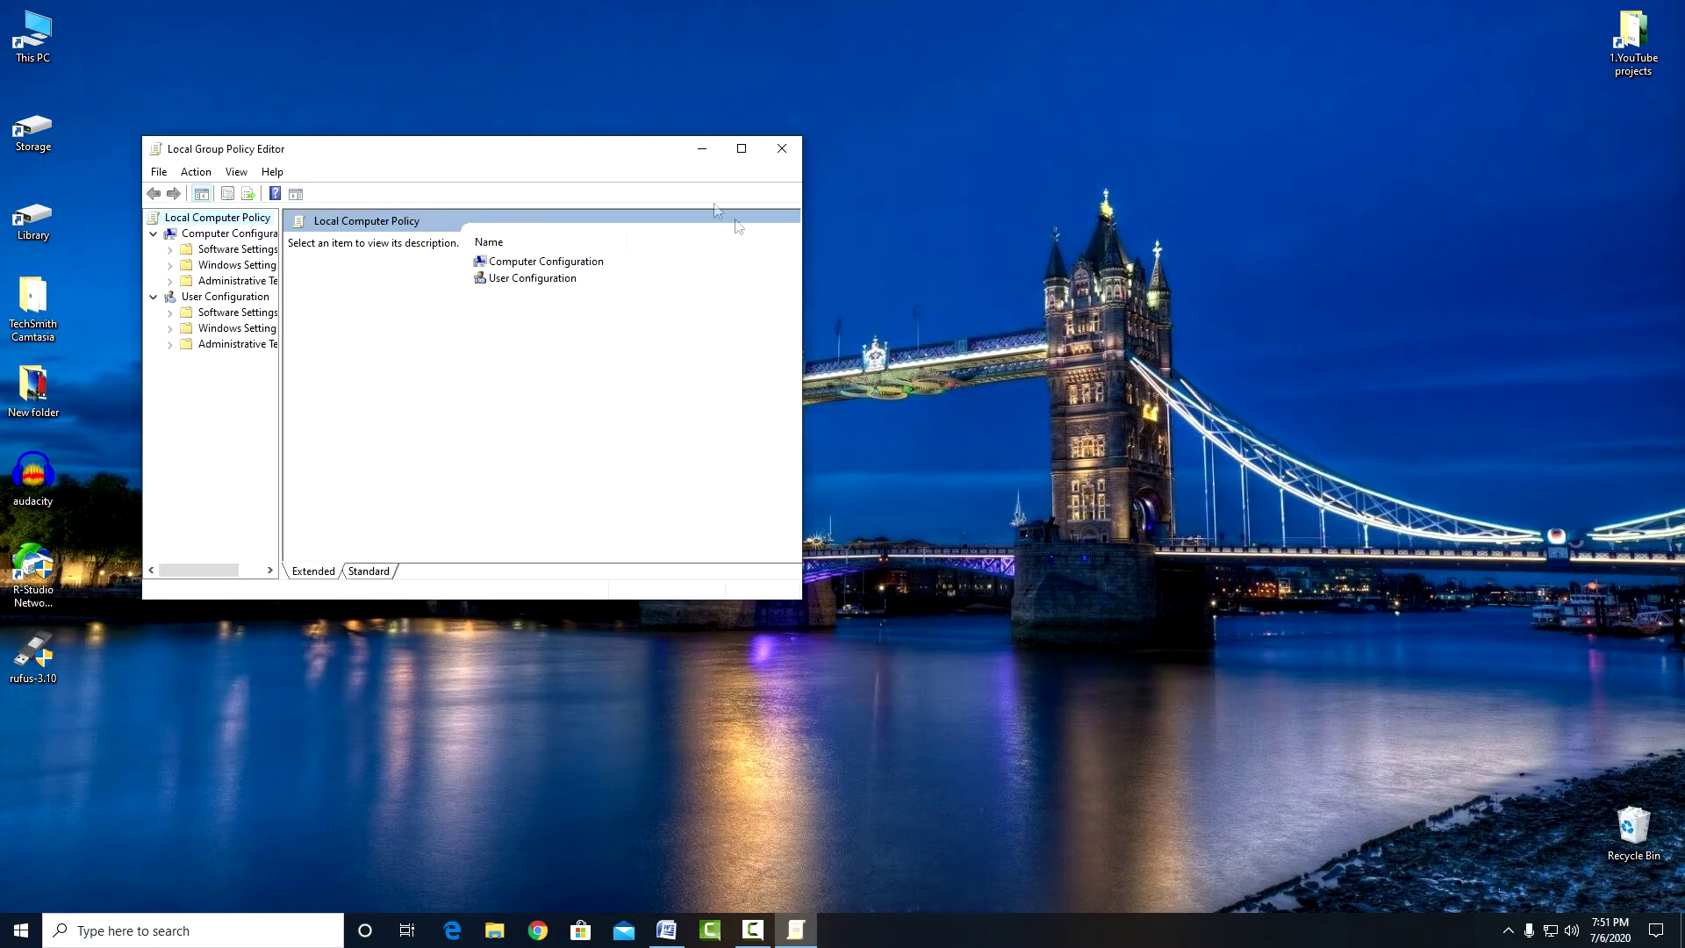
Step: Widen the editor panes and expand Computer Configuration > Administrative Templates > Windows Components
drag(631, 154, 1053, 76)
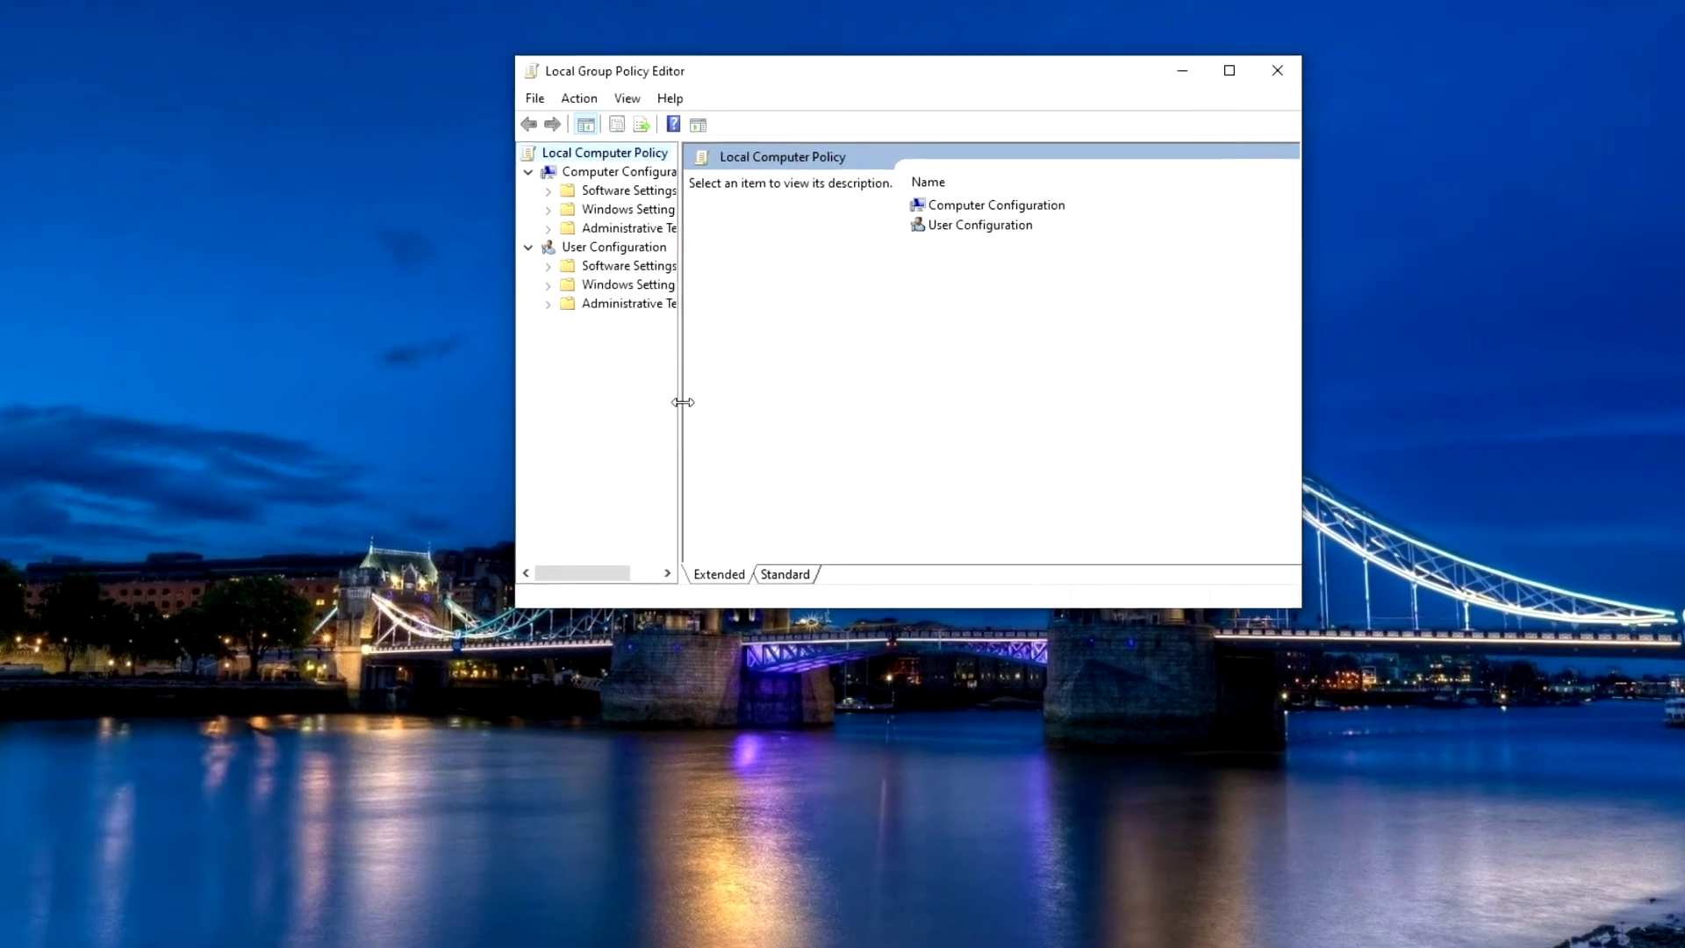
drag(683, 401, 786, 399)
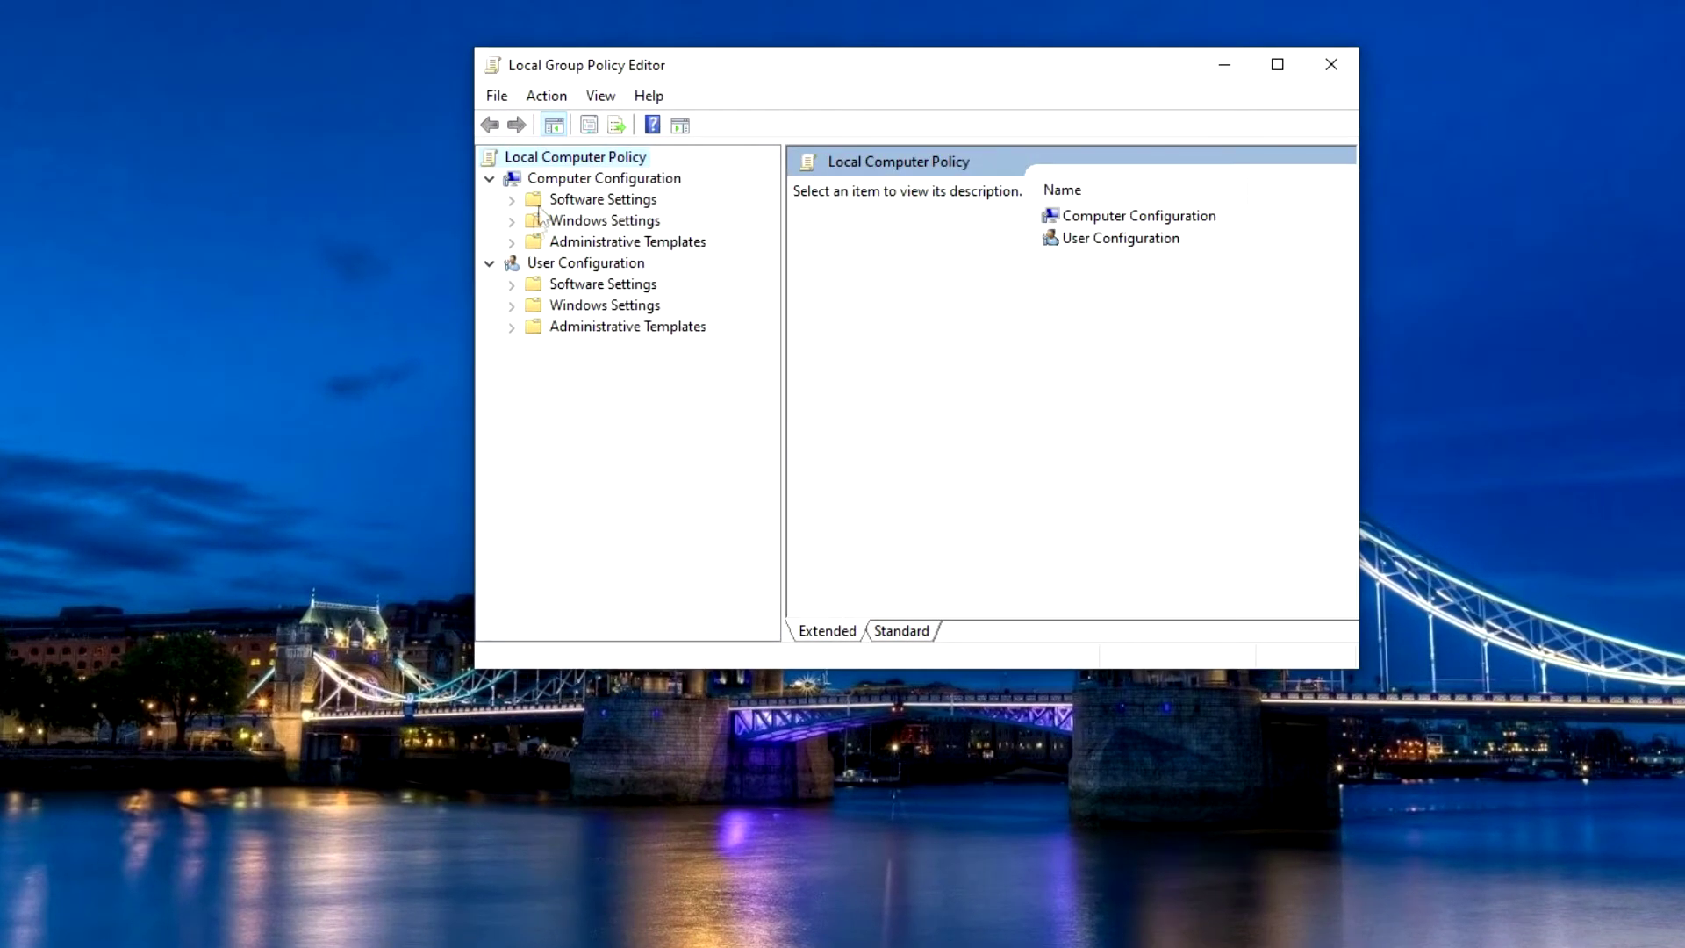
click(547, 182)
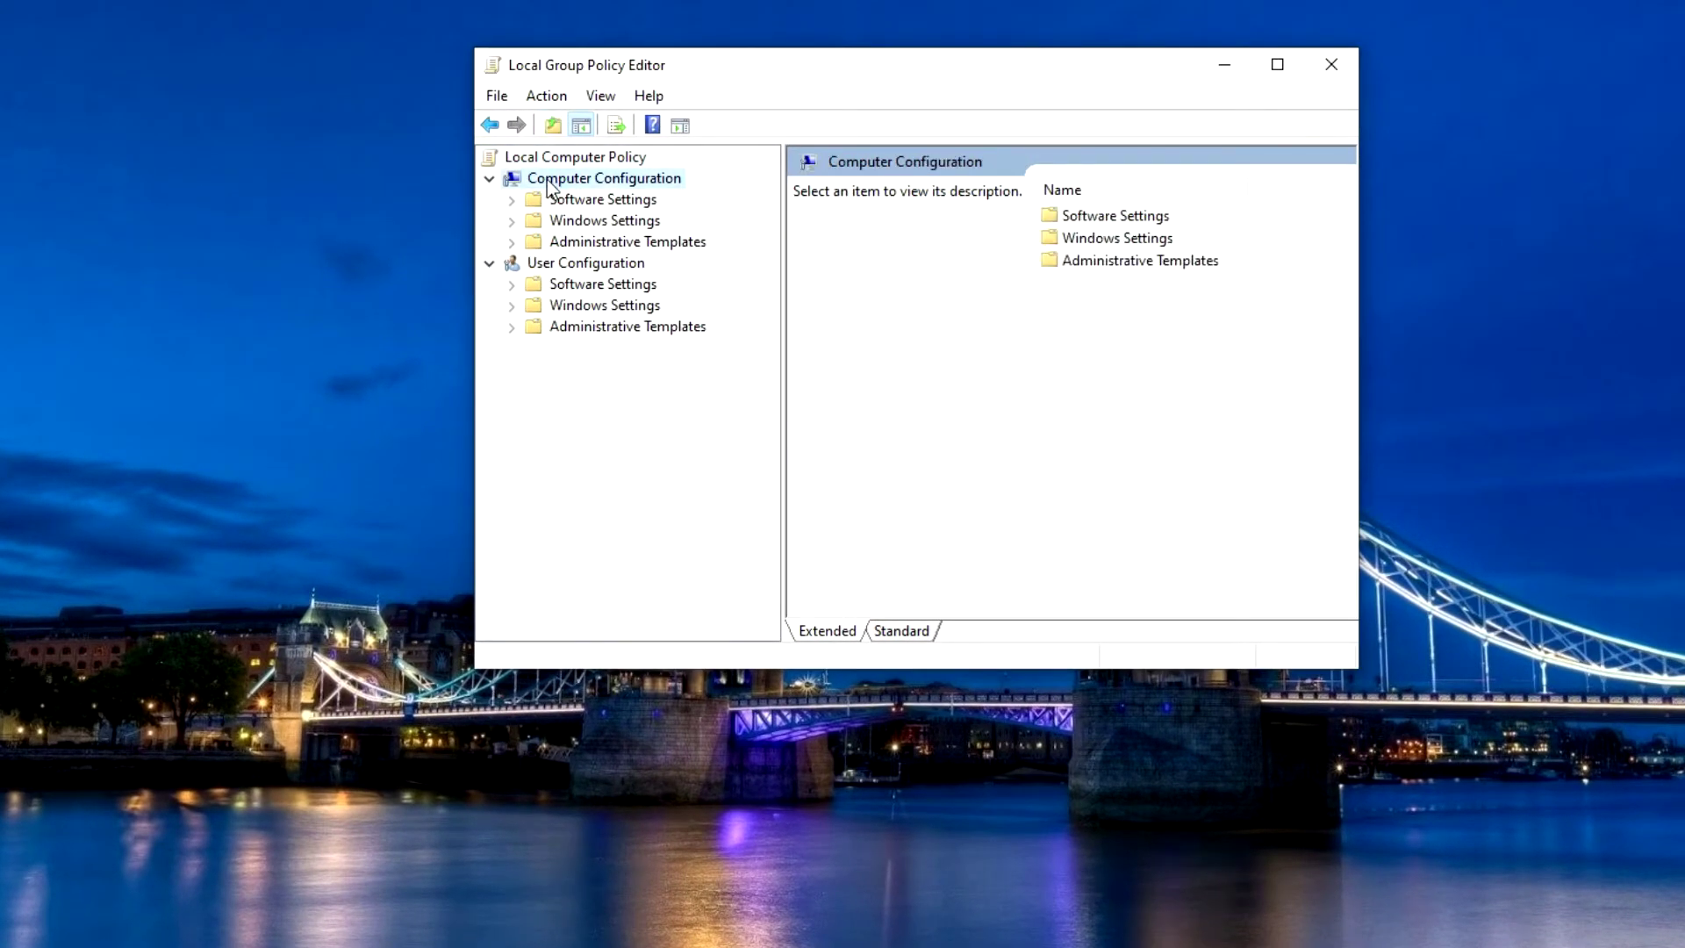
click(511, 242)
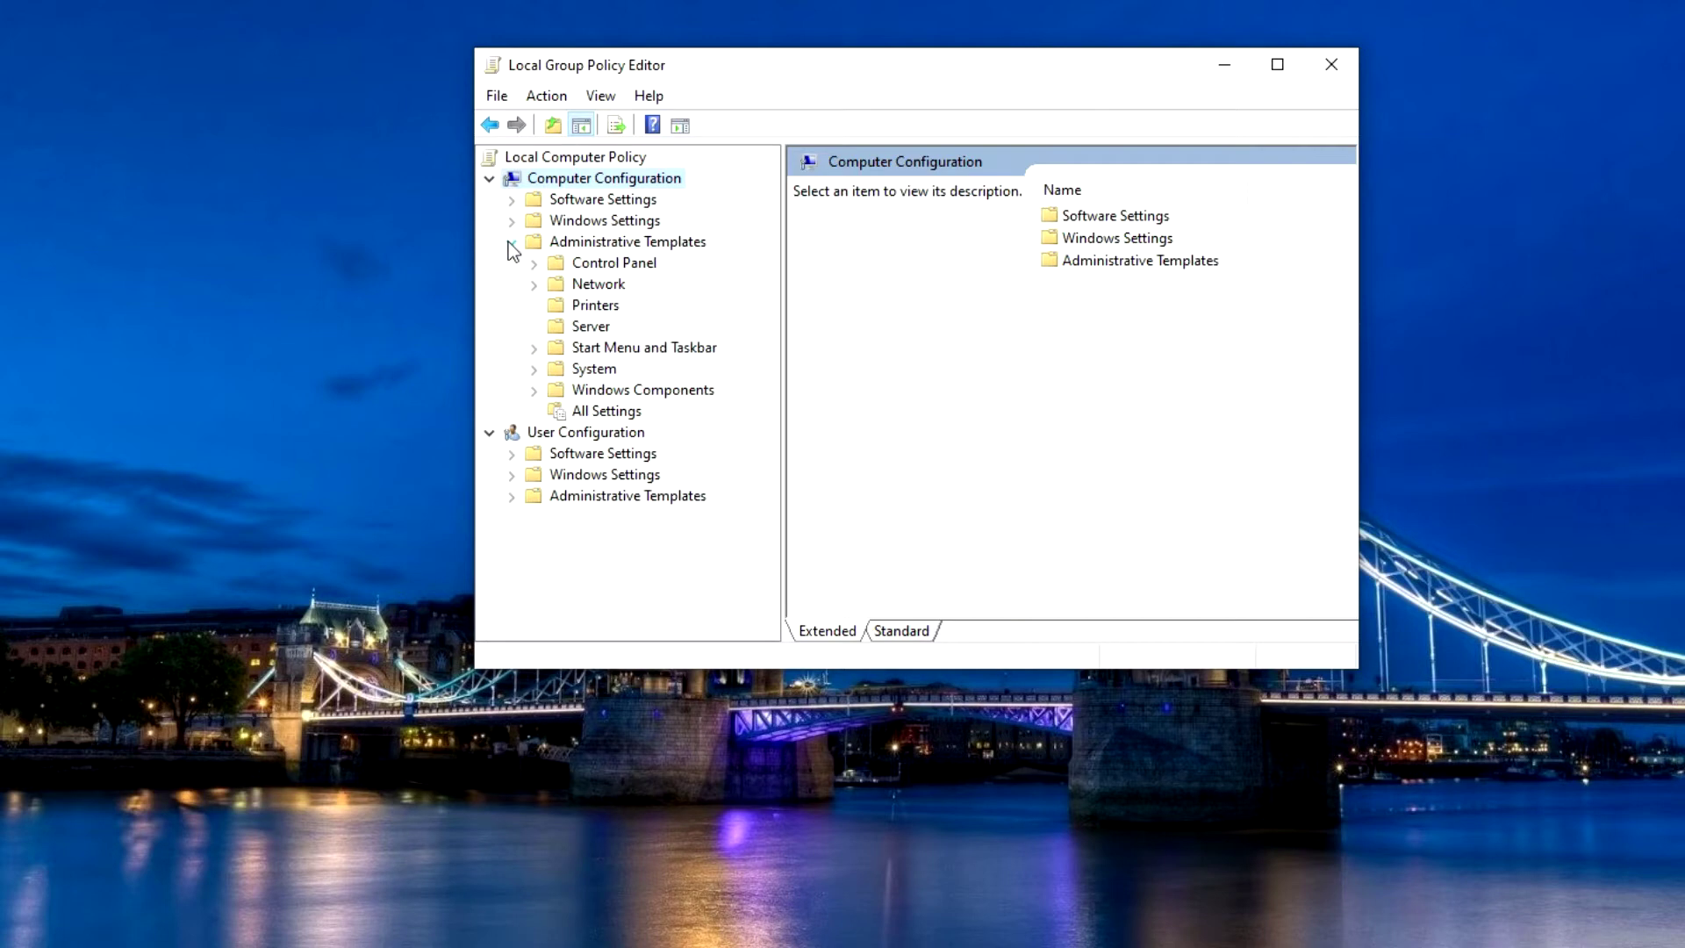
click(534, 391)
drag(784, 439, 895, 439)
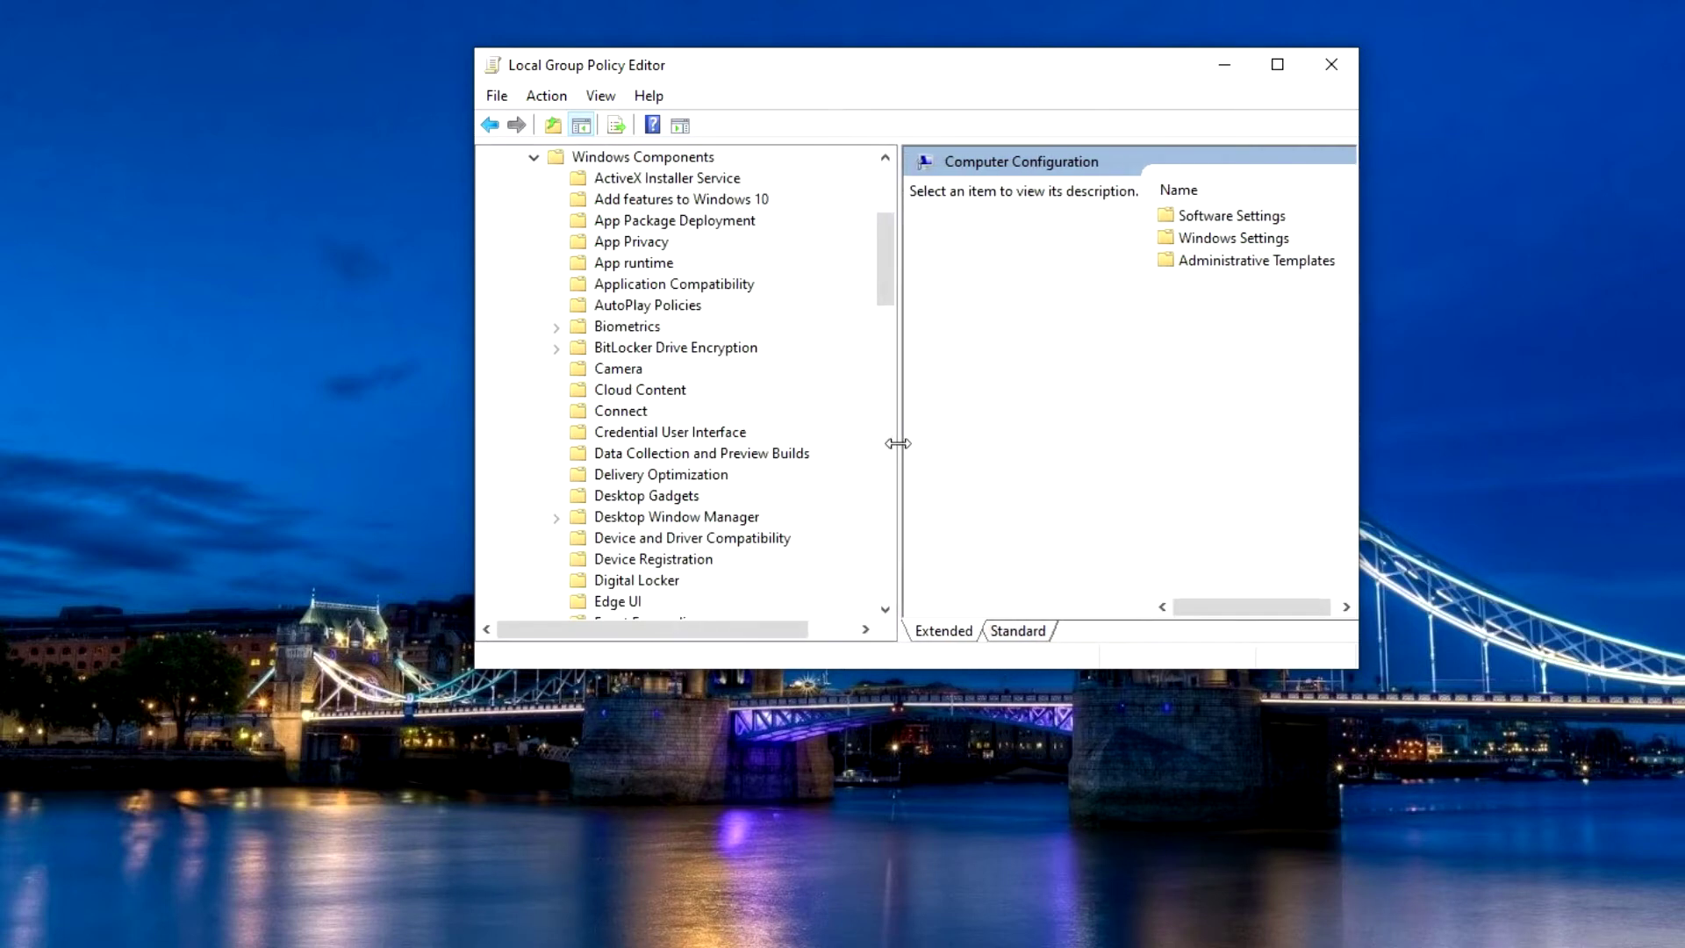
drag(884, 263, 886, 385)
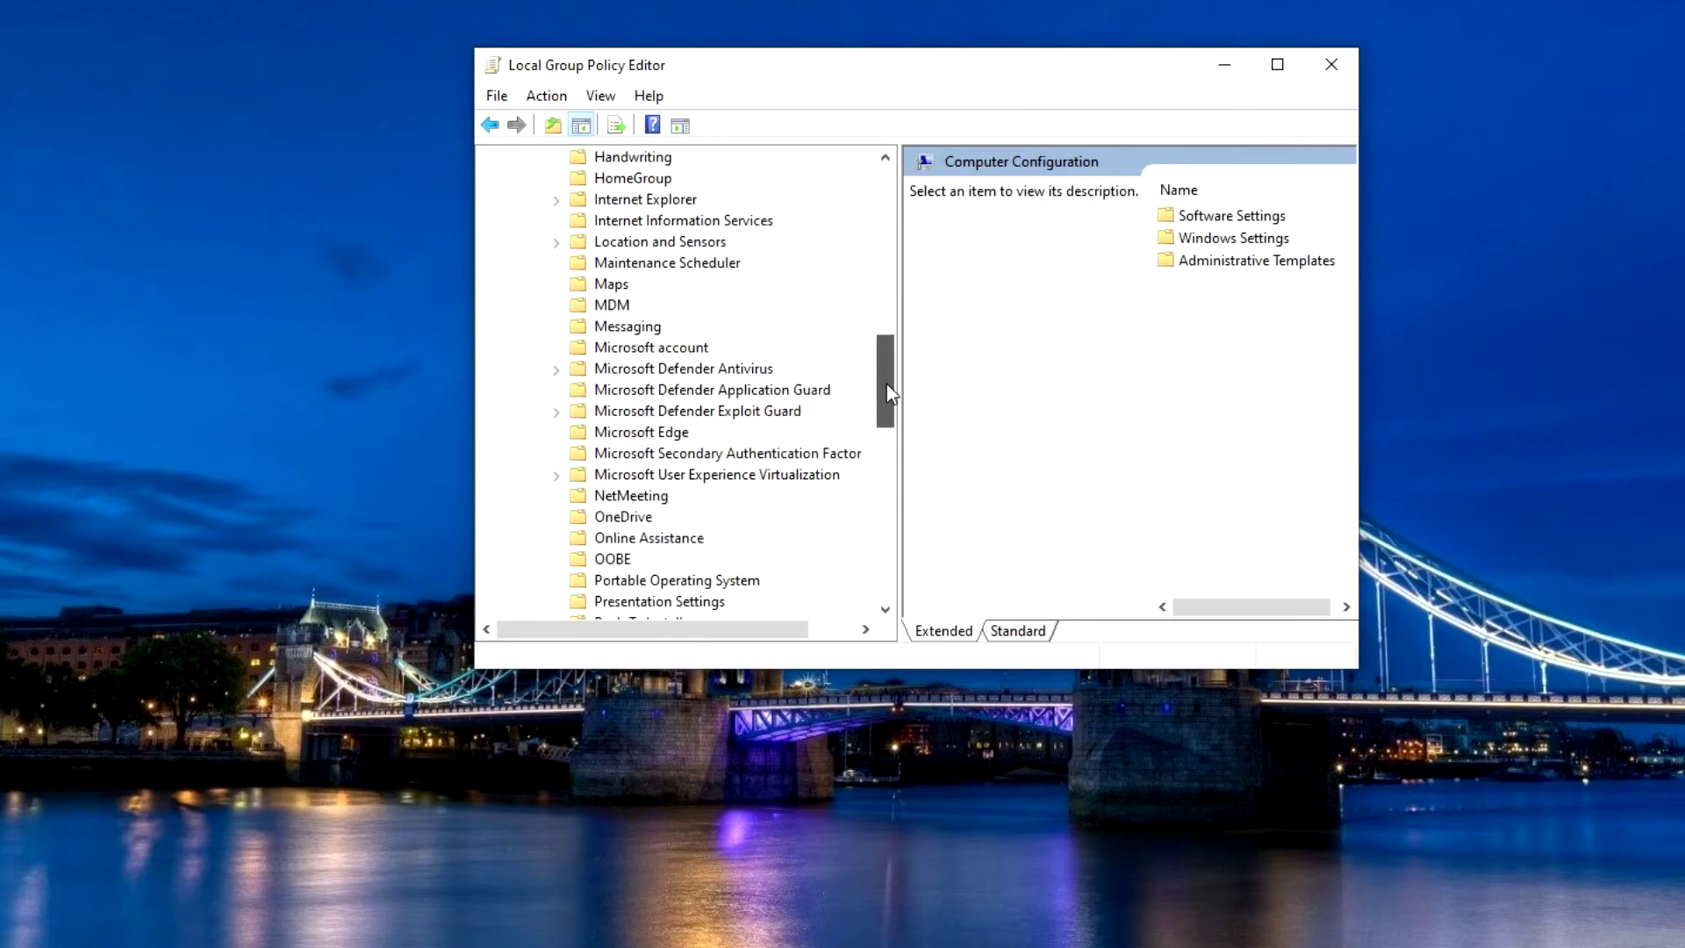
Step: Open the 'Turn off Microsoft Defender Antivirus' policy from the Microsoft Defender Antivirus folder
click(757, 377)
drag(1357, 527, 1652, 527)
scroll(1369, 531, down, 2)
double_click(1349, 397)
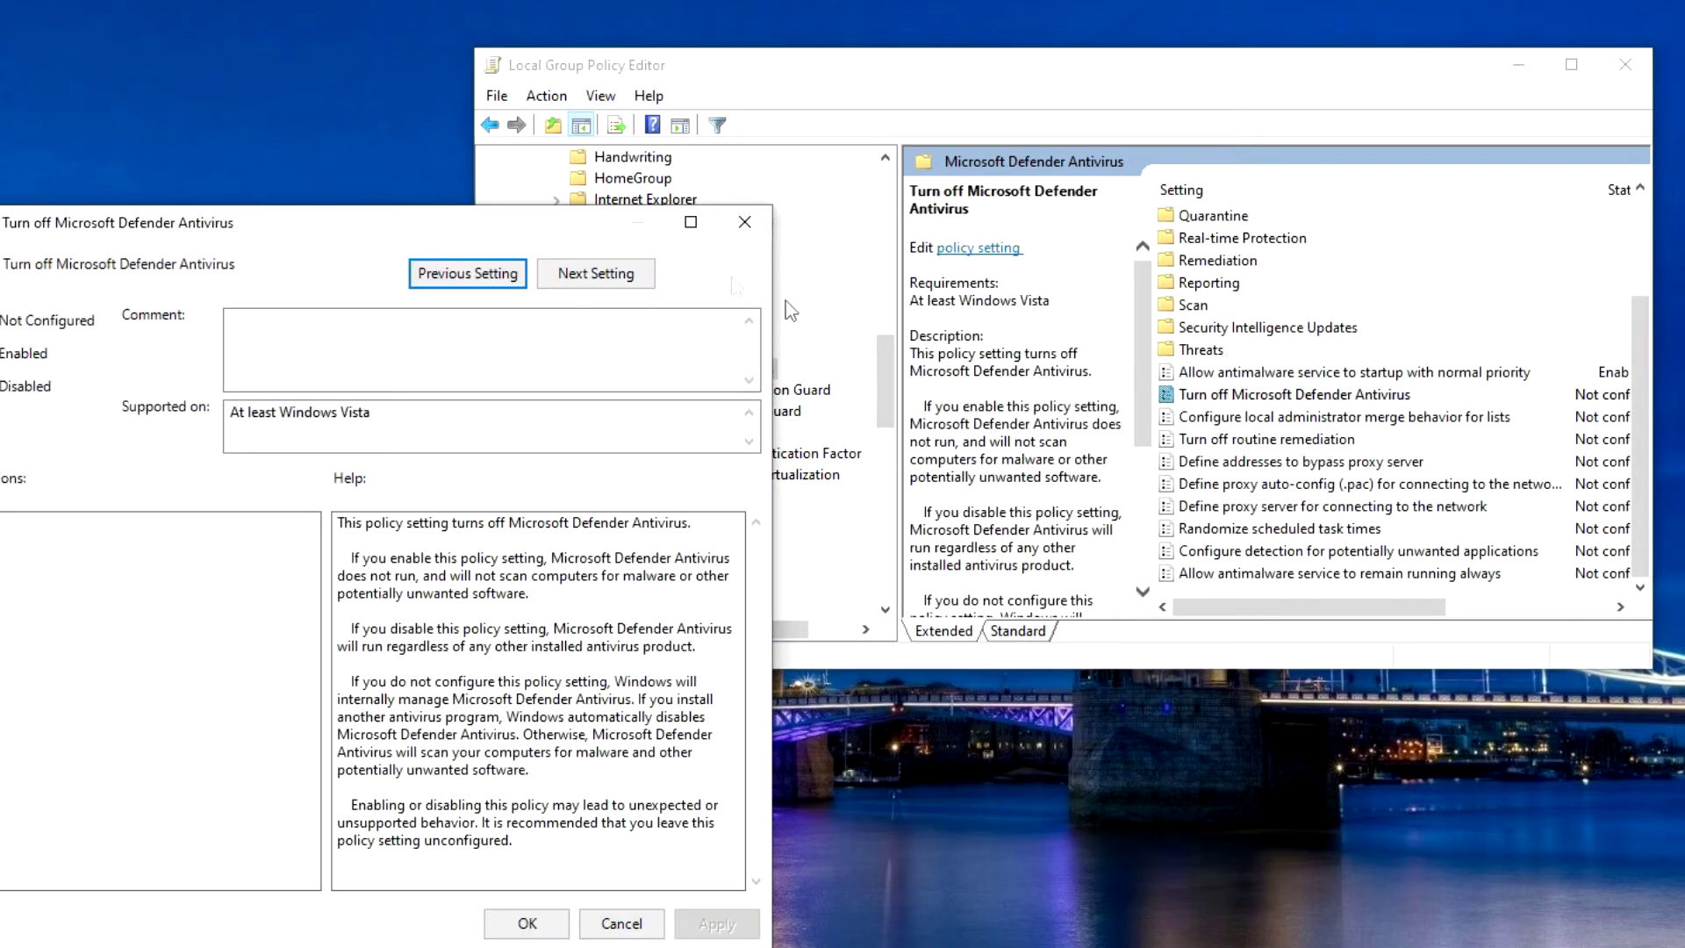
drag(682, 197, 862, 105)
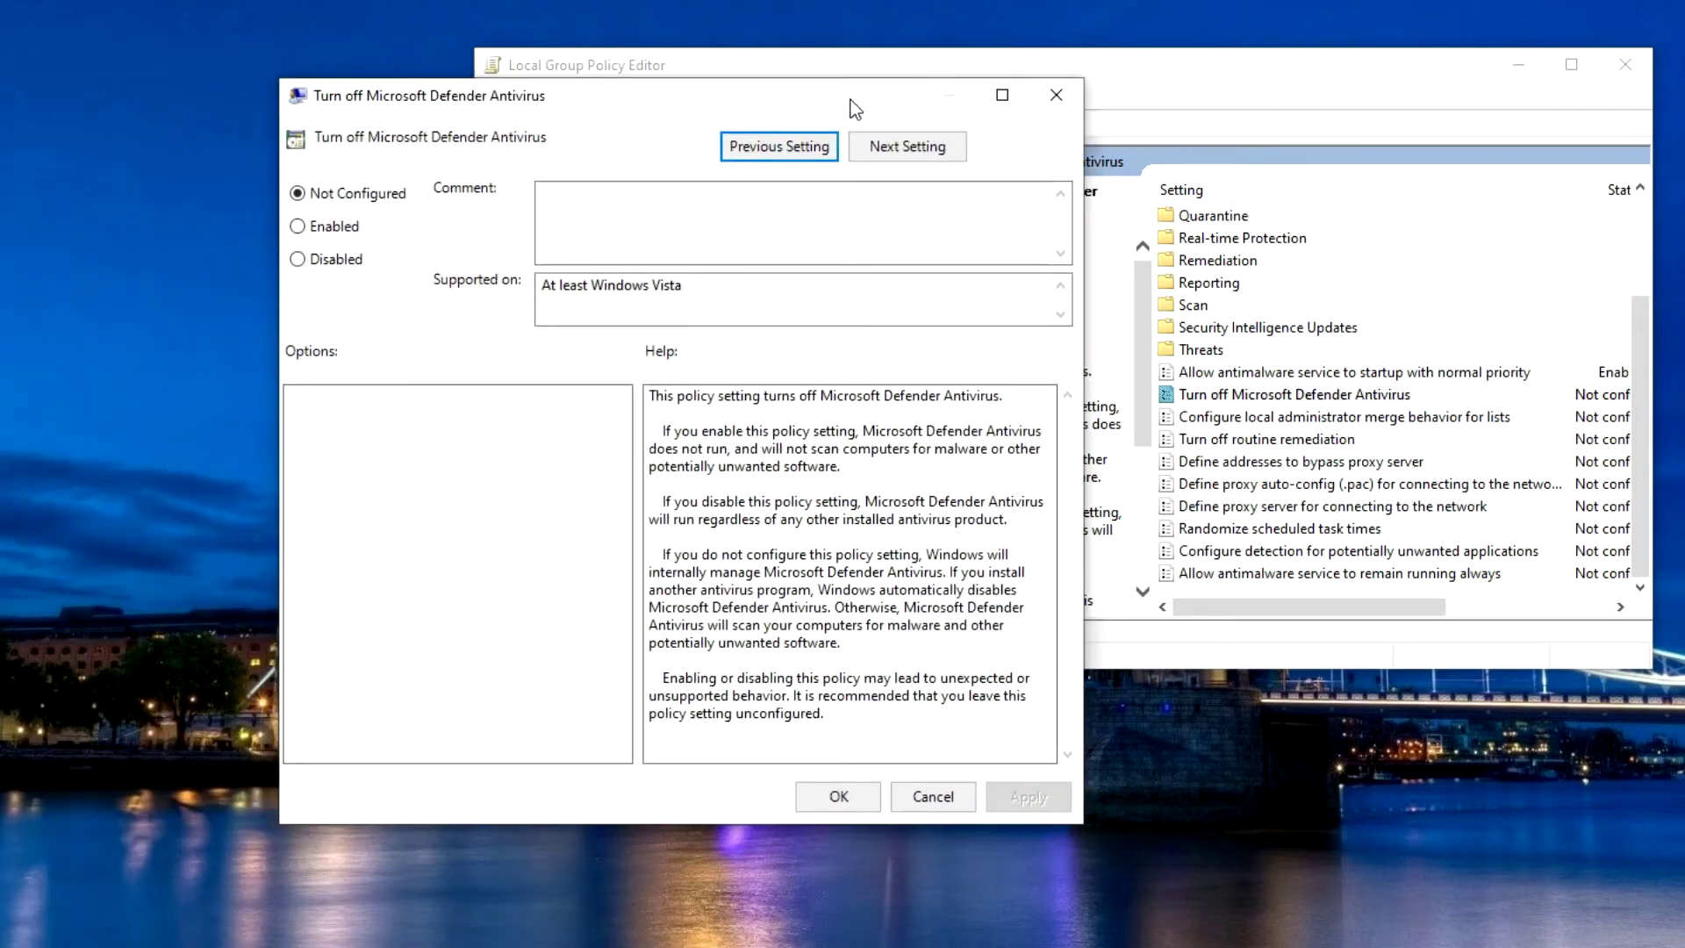
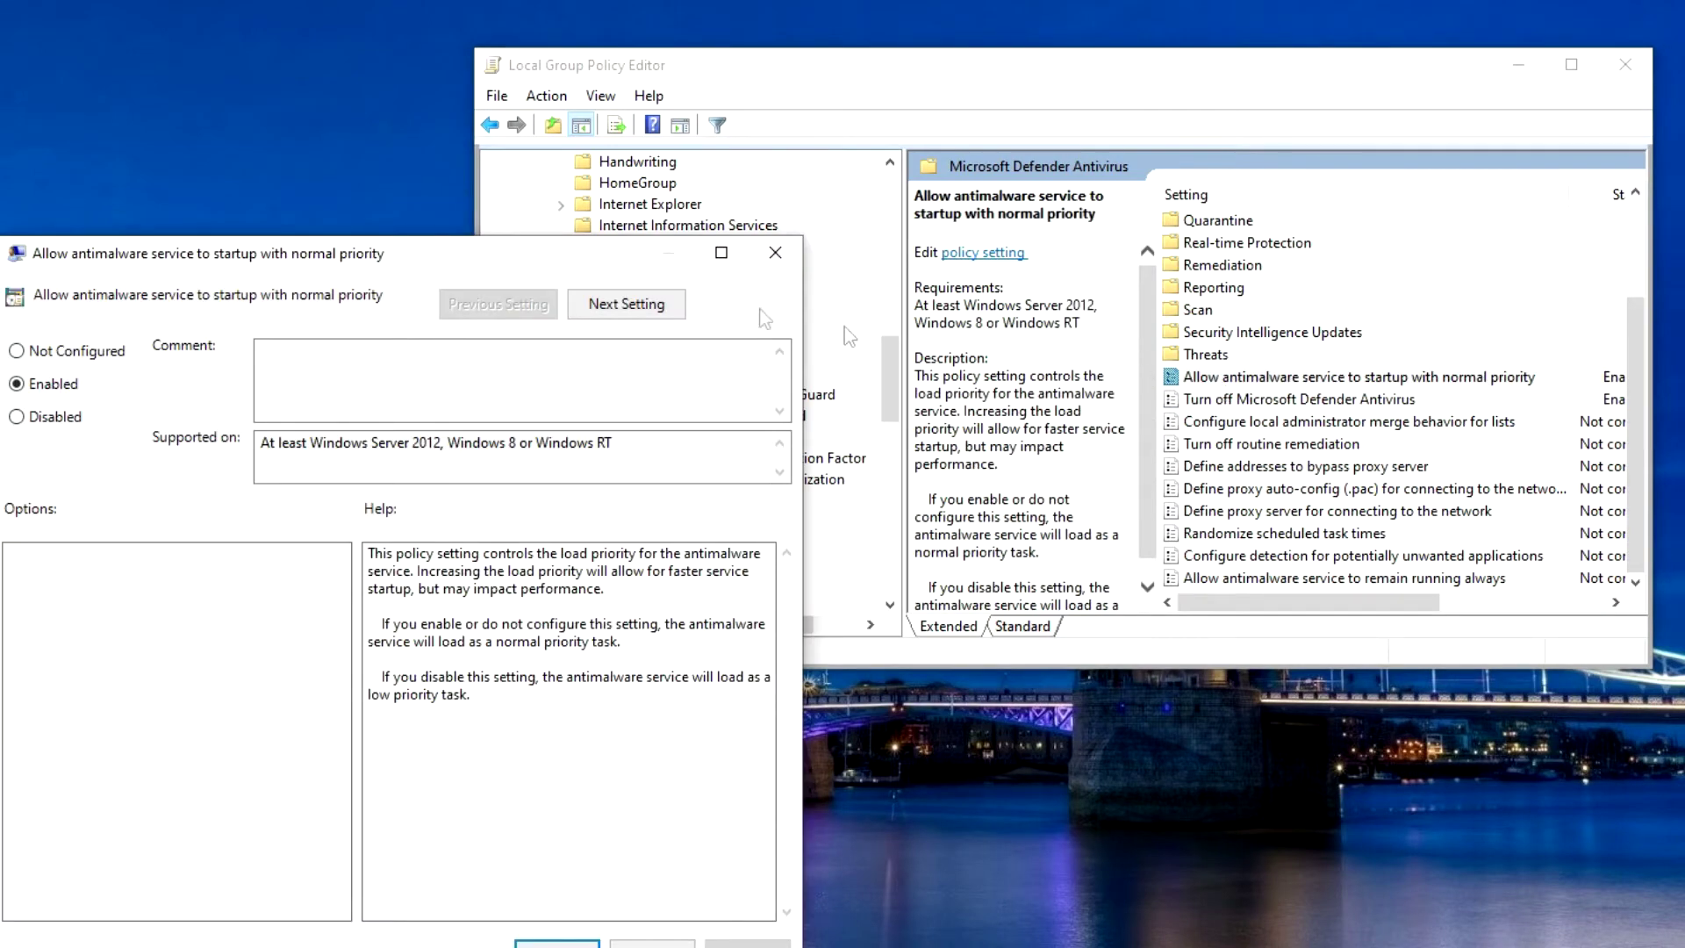
Step: Set 'Allow antimalware service to startup with normal priority' to Disabled, then exit the editor
drag(510, 257, 892, 129)
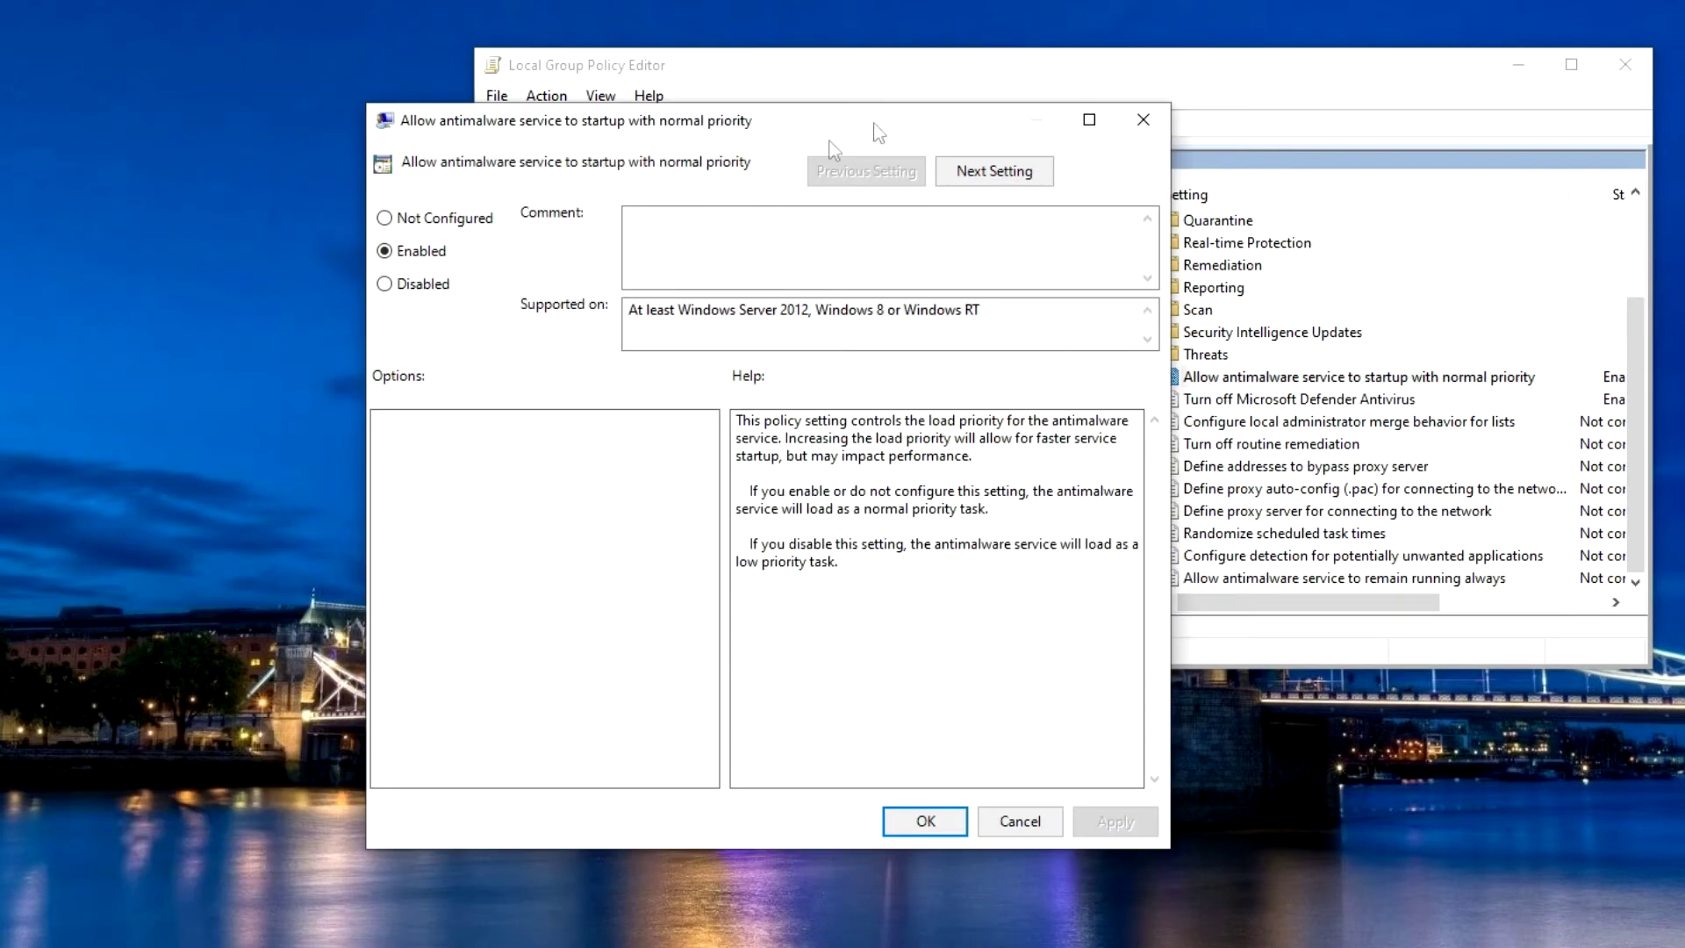
click(384, 283)
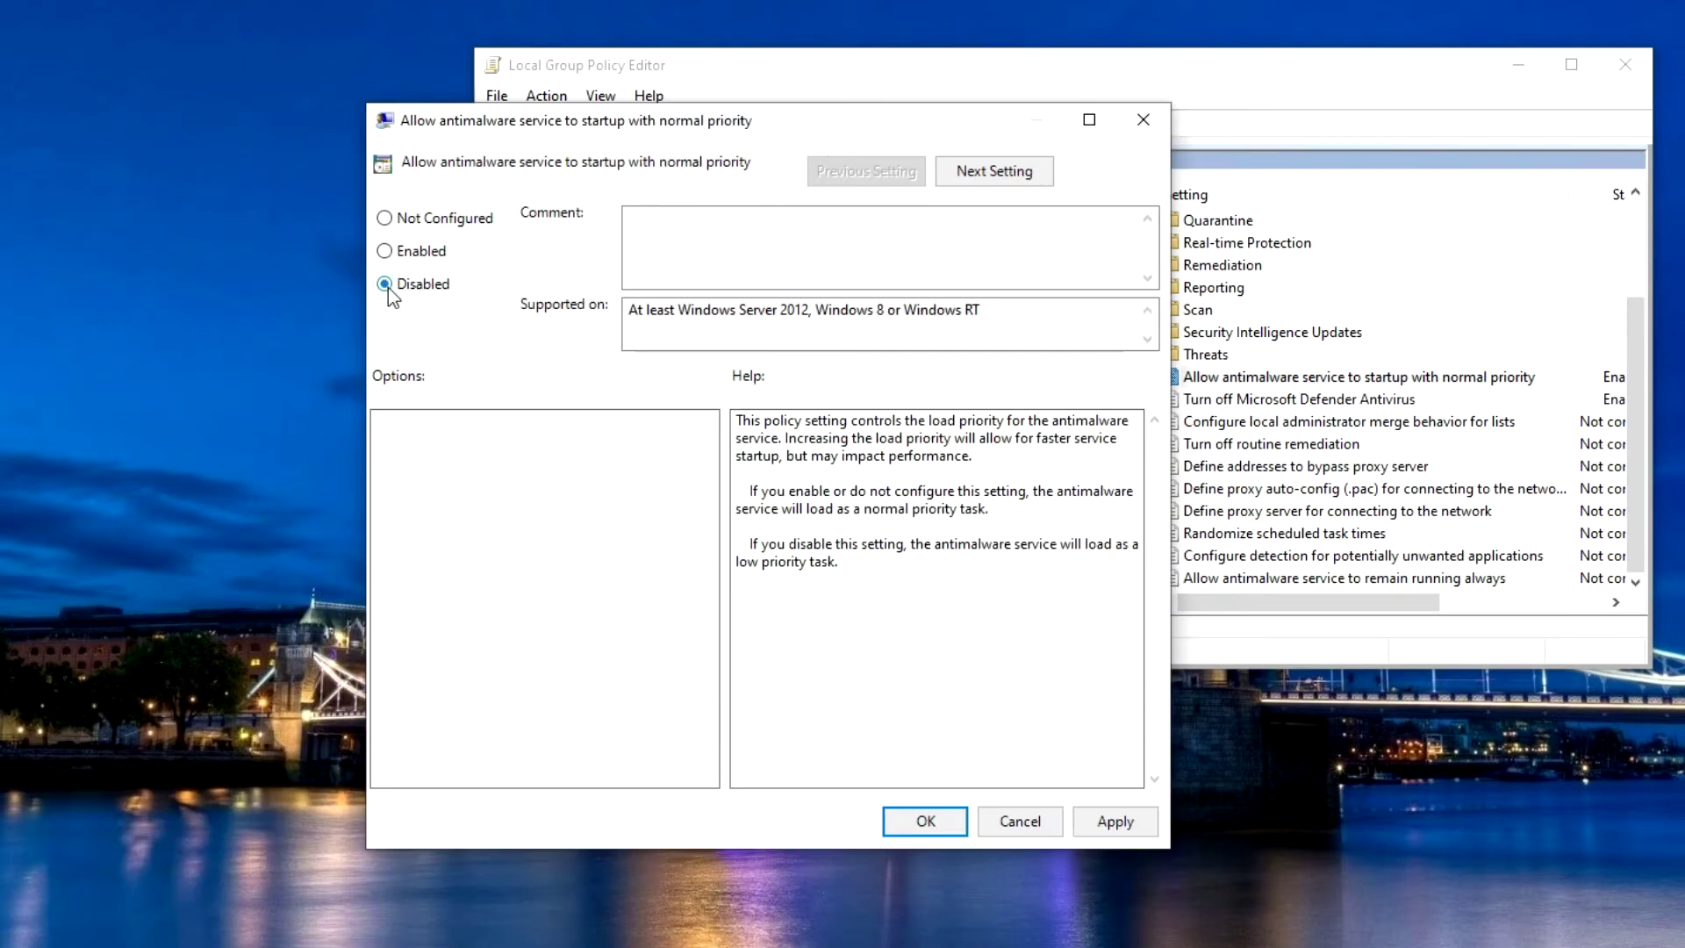
click(1097, 824)
click(952, 821)
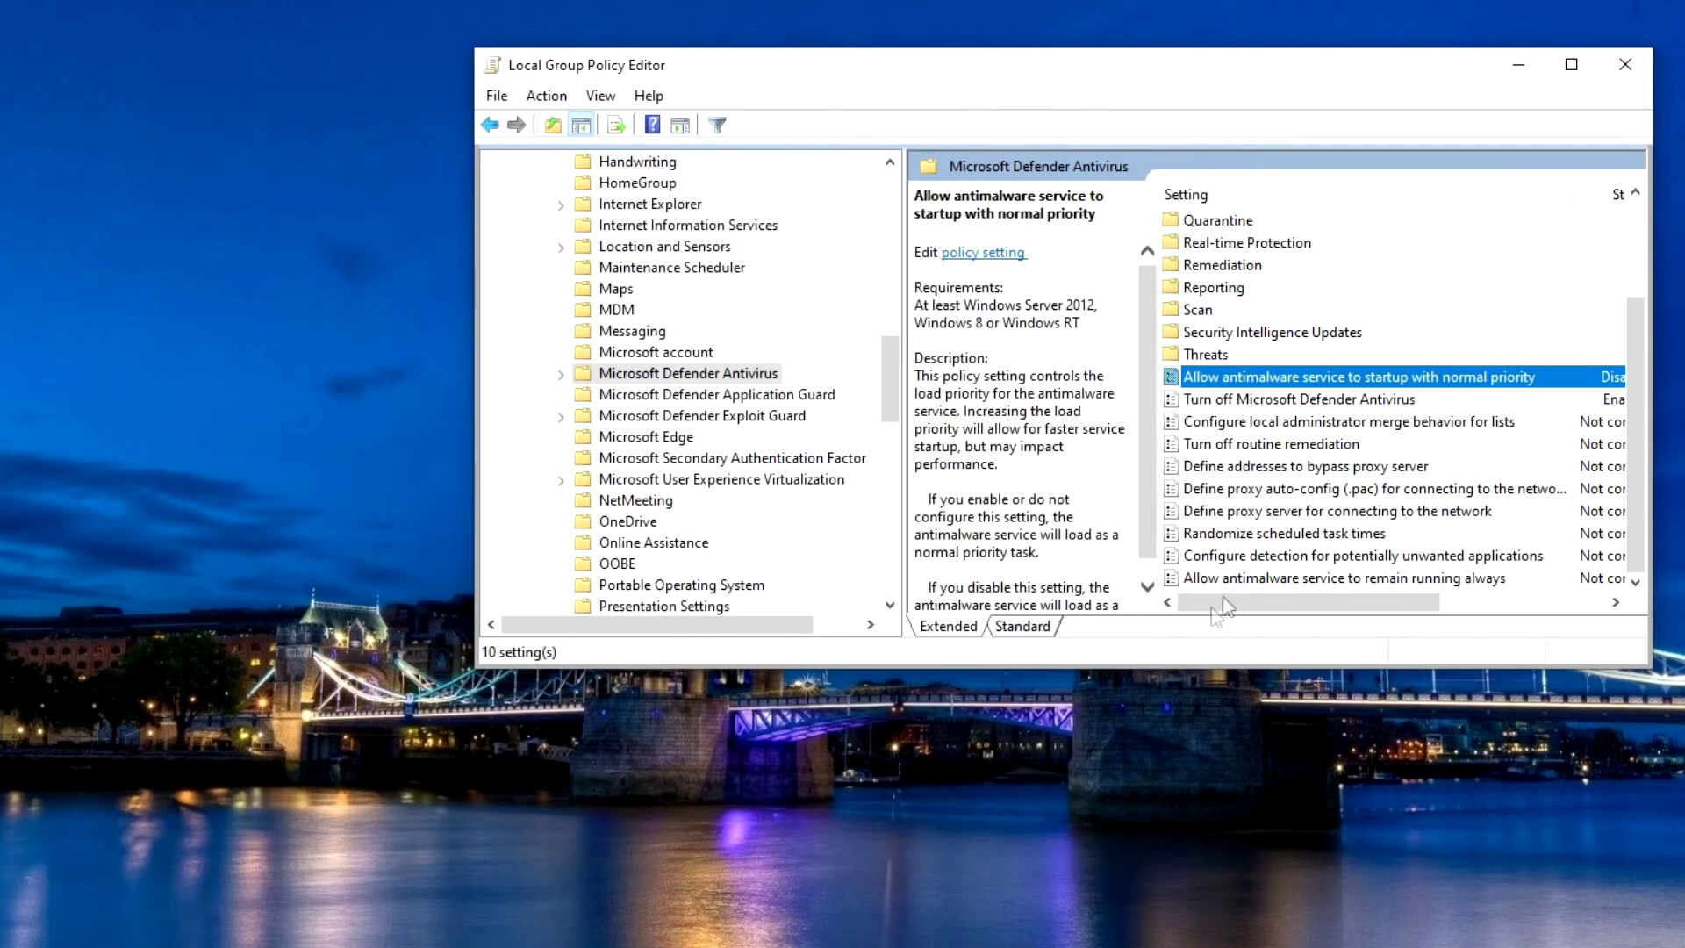
click(1623, 67)
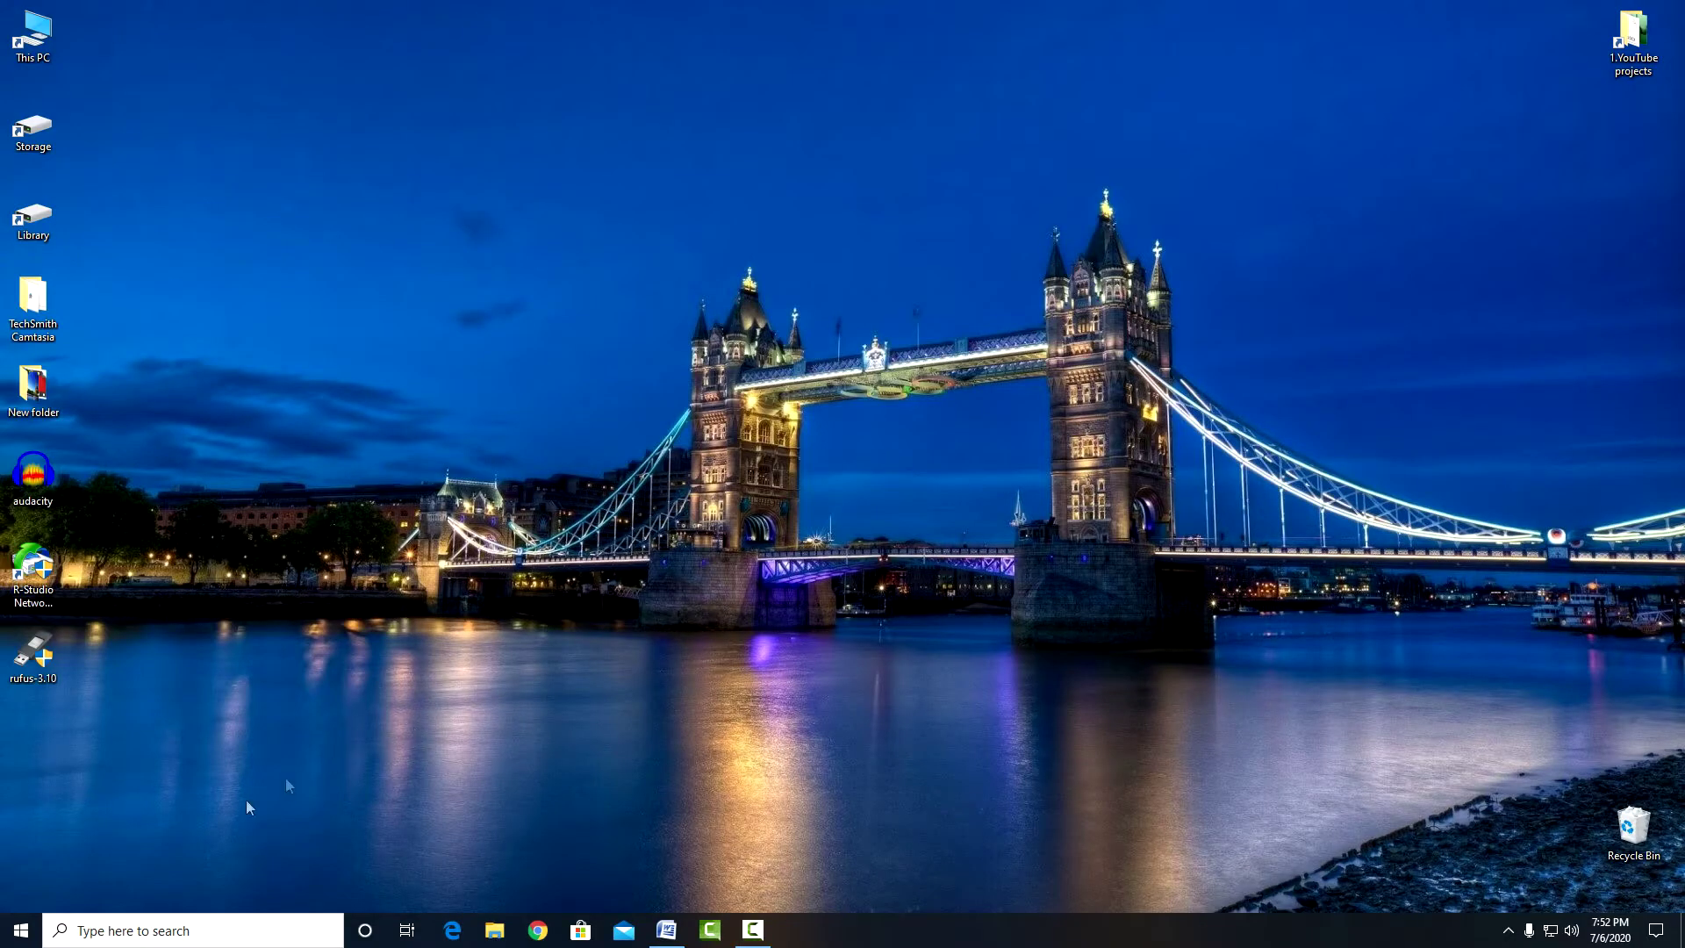
Step: Reach Windows Security's Virus & threat protection page through Settings > Update & Security
click(22, 932)
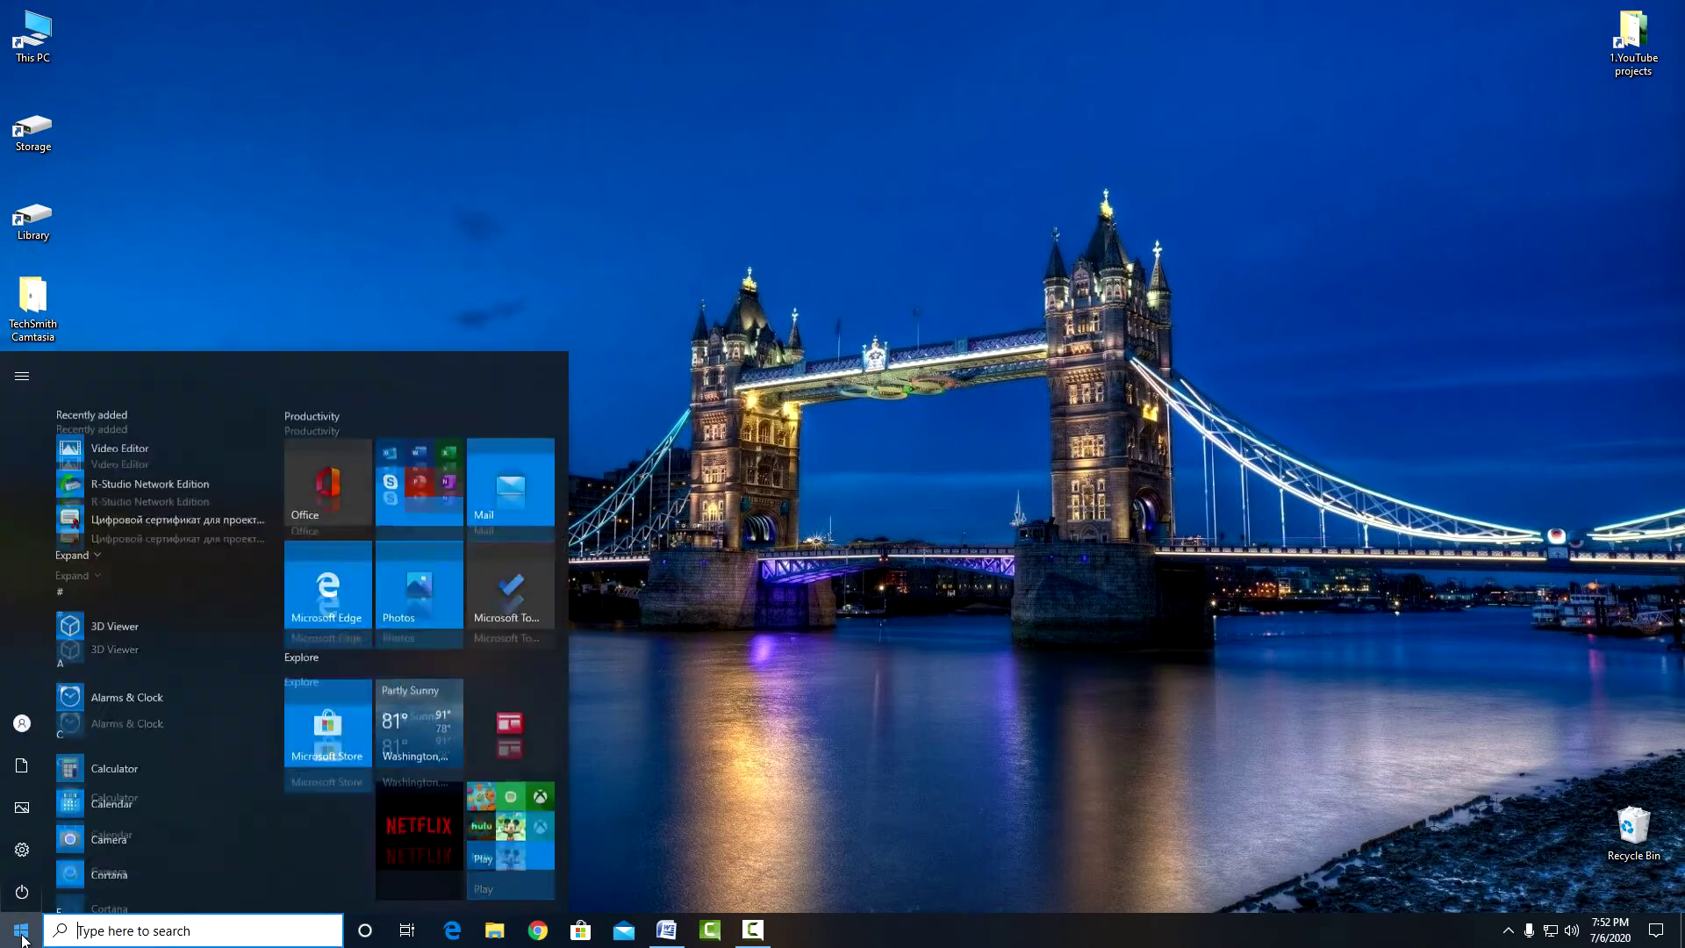
click(22, 850)
click(550, 537)
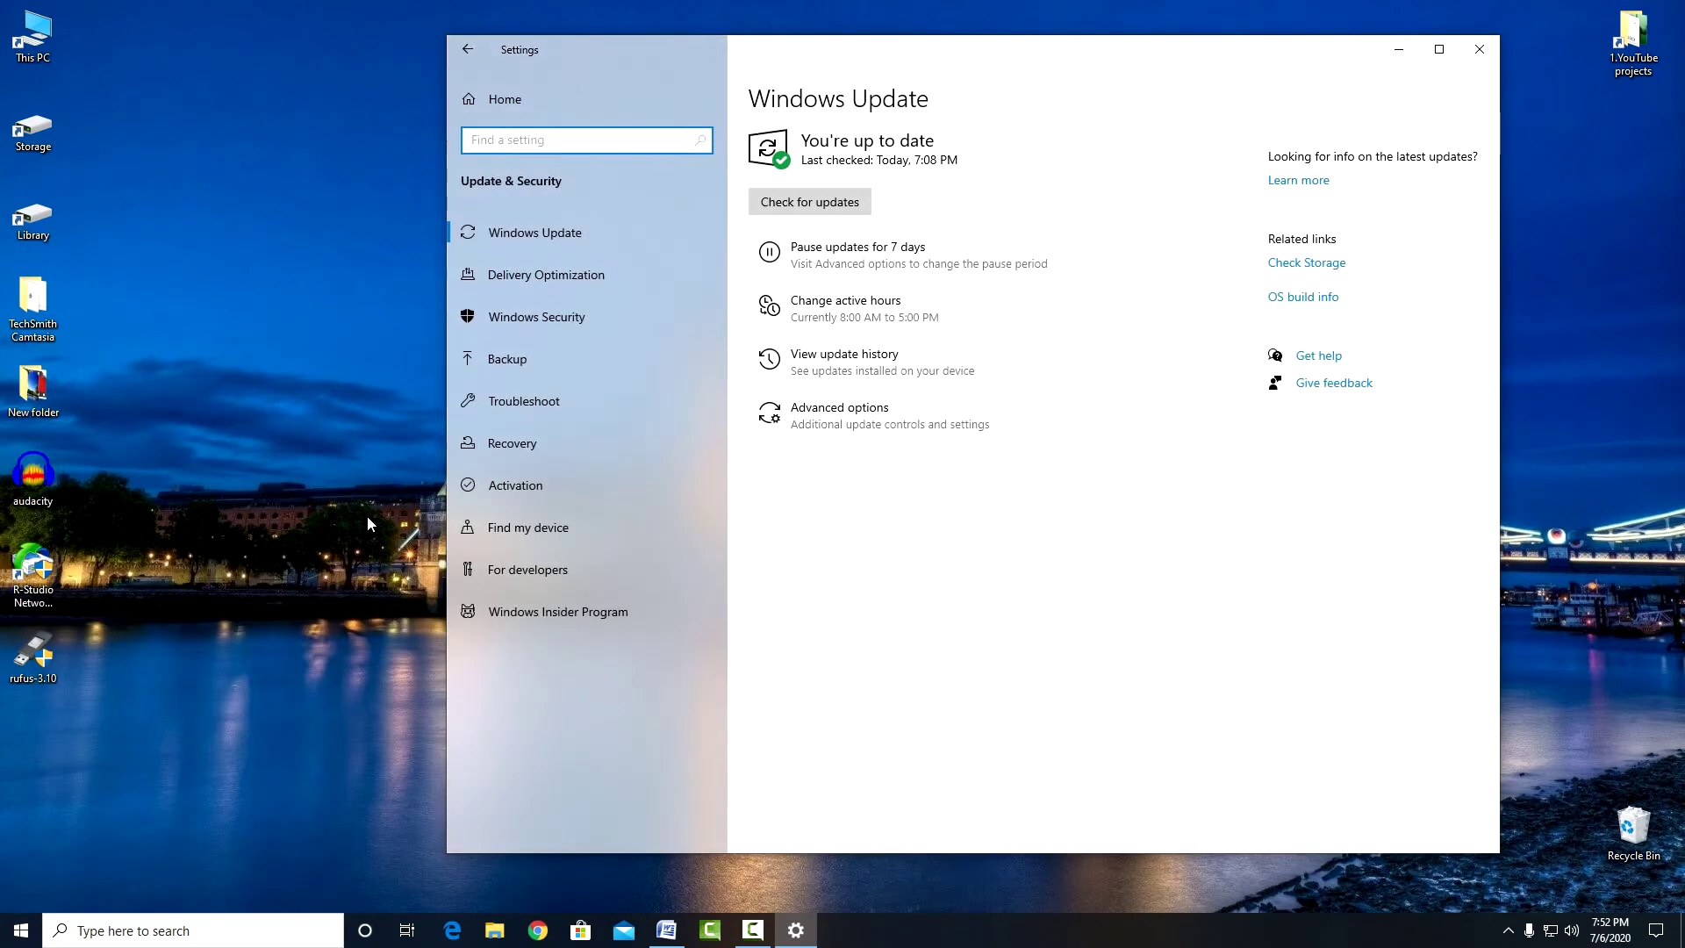
click(530, 319)
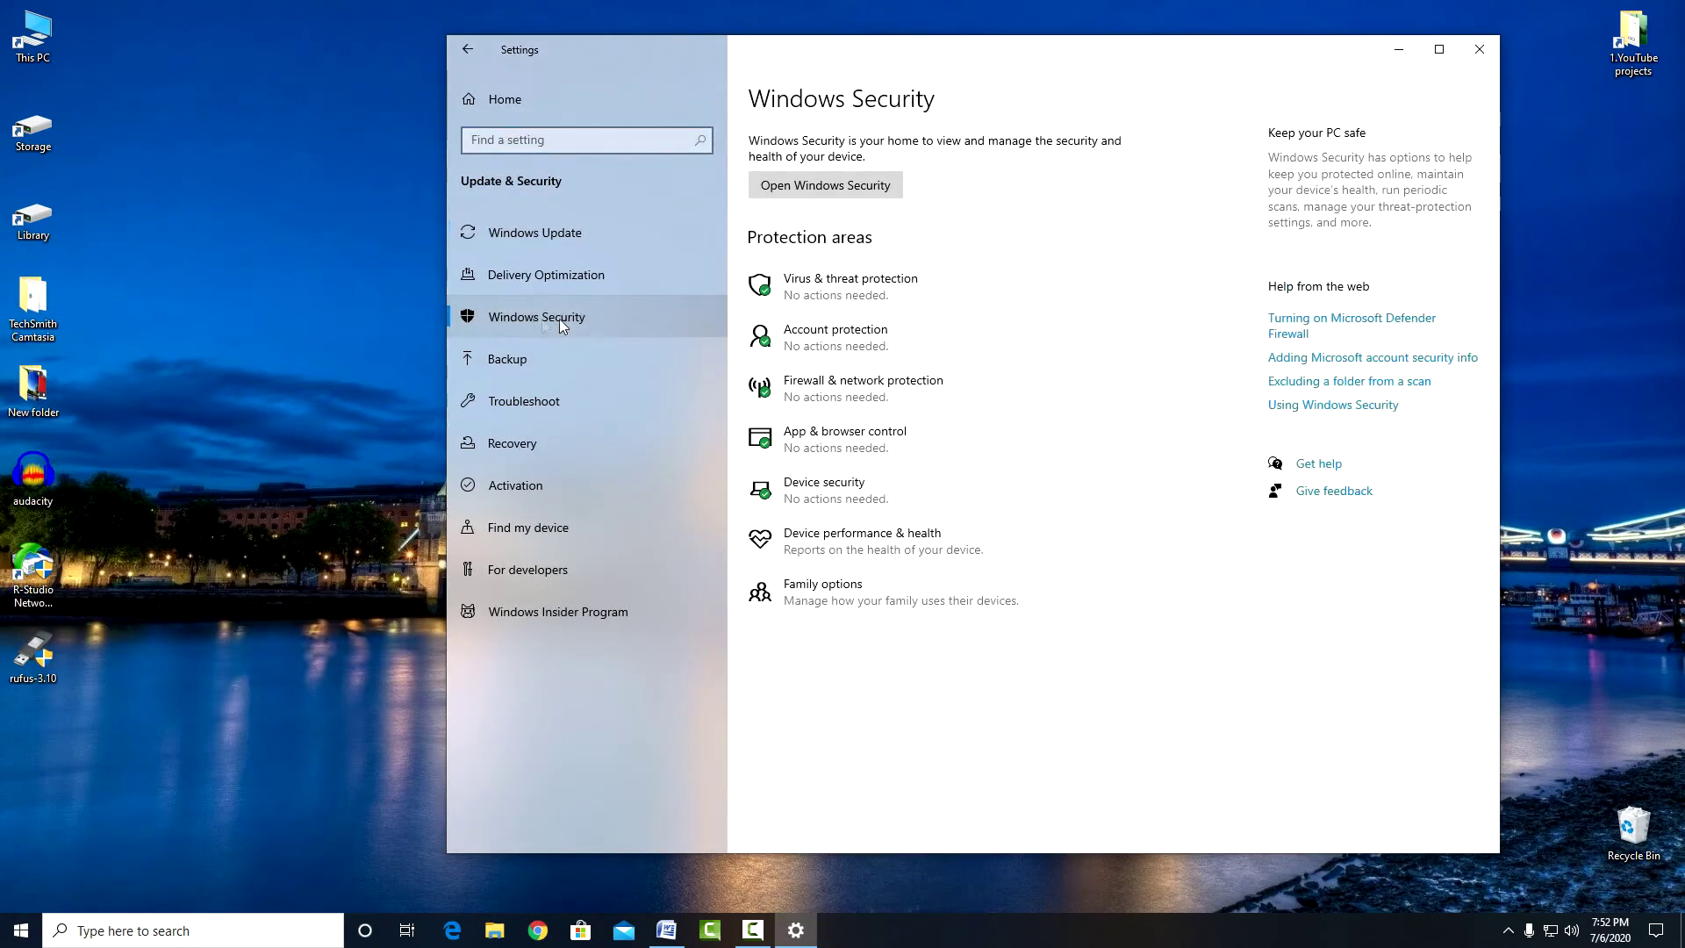
click(772, 296)
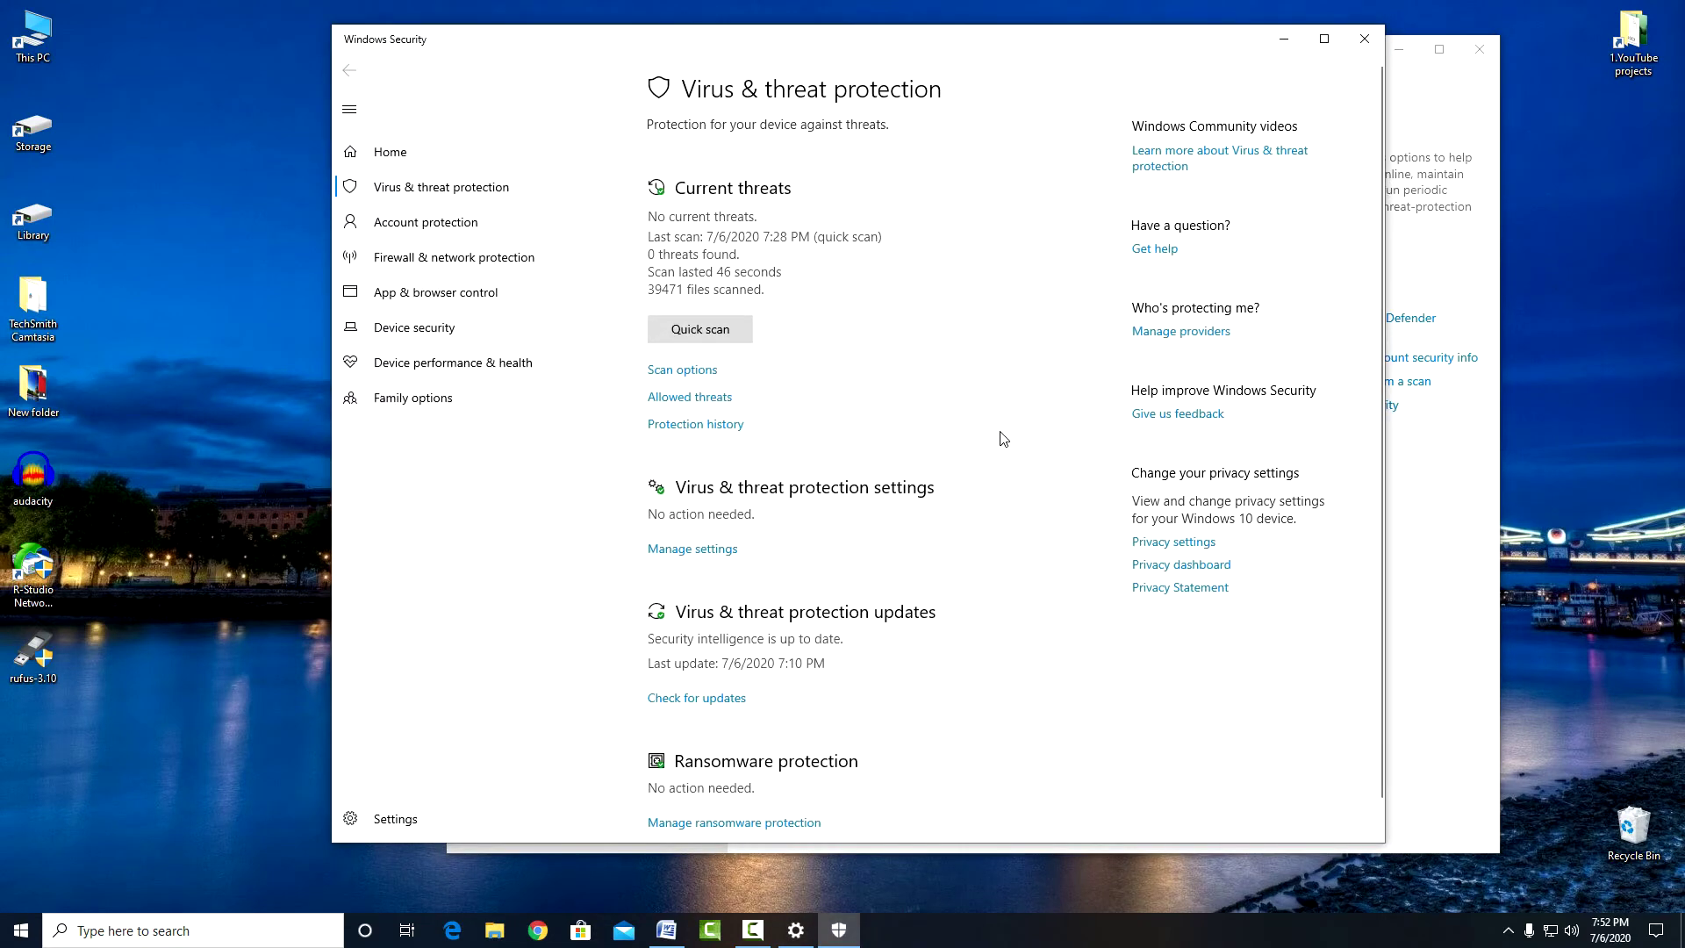
Step: Switch off real-time, cloud-delivered, sample submission and tamper protection, then close Windows Security and Settings
click(711, 549)
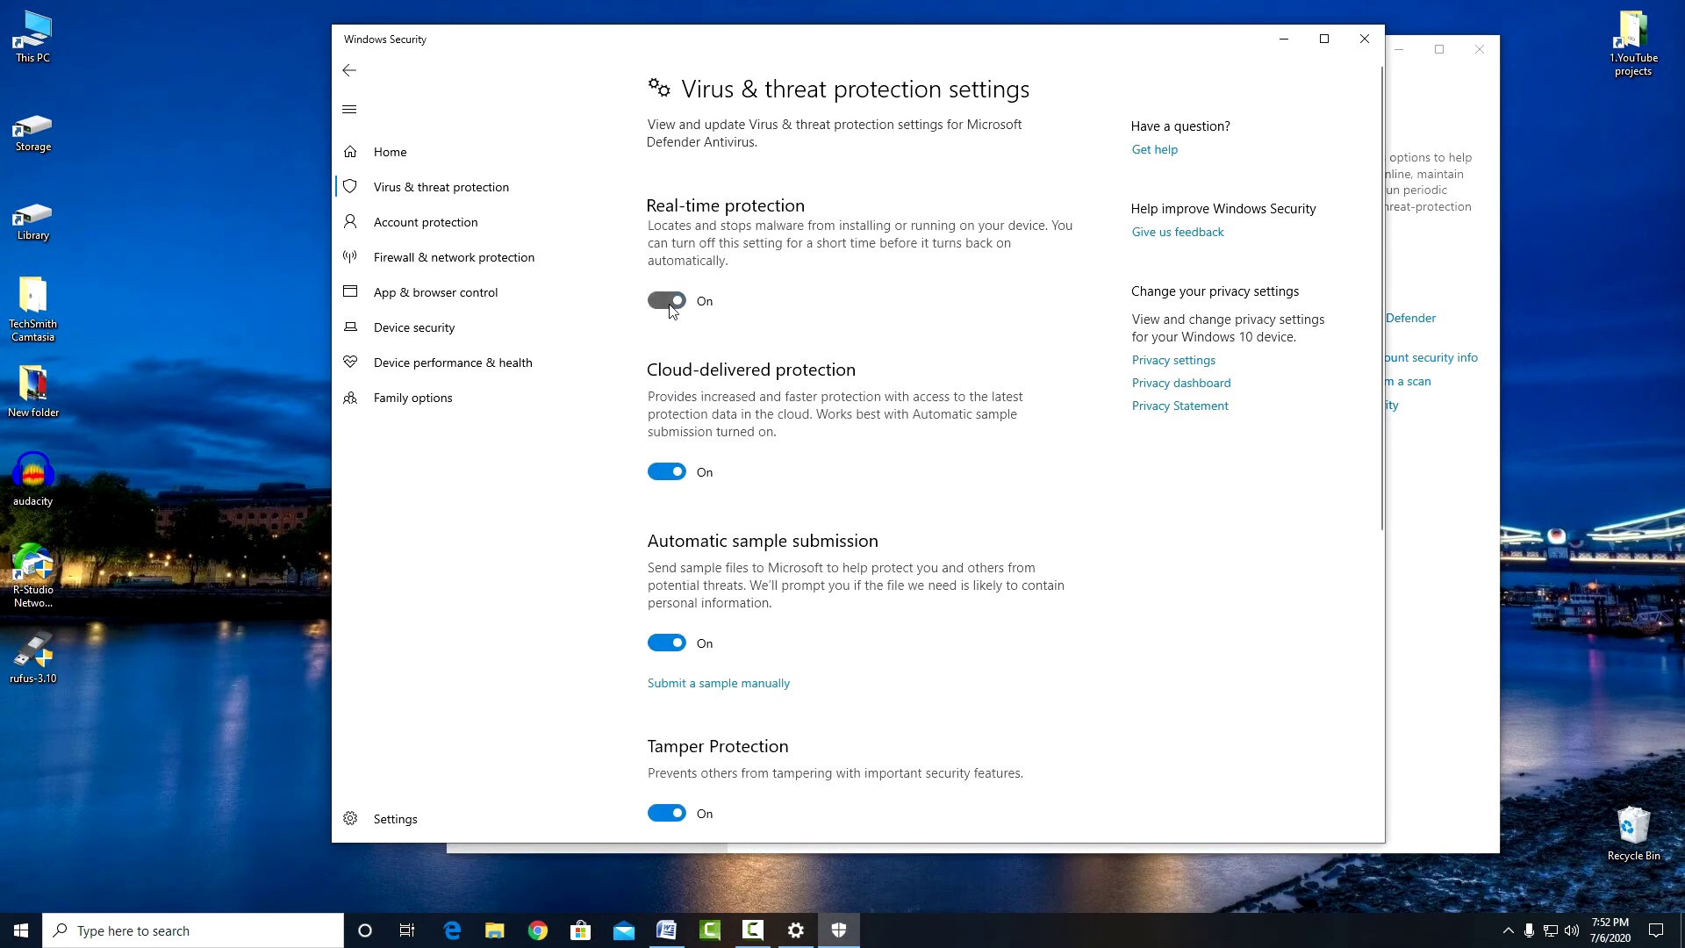
click(666, 301)
click(666, 488)
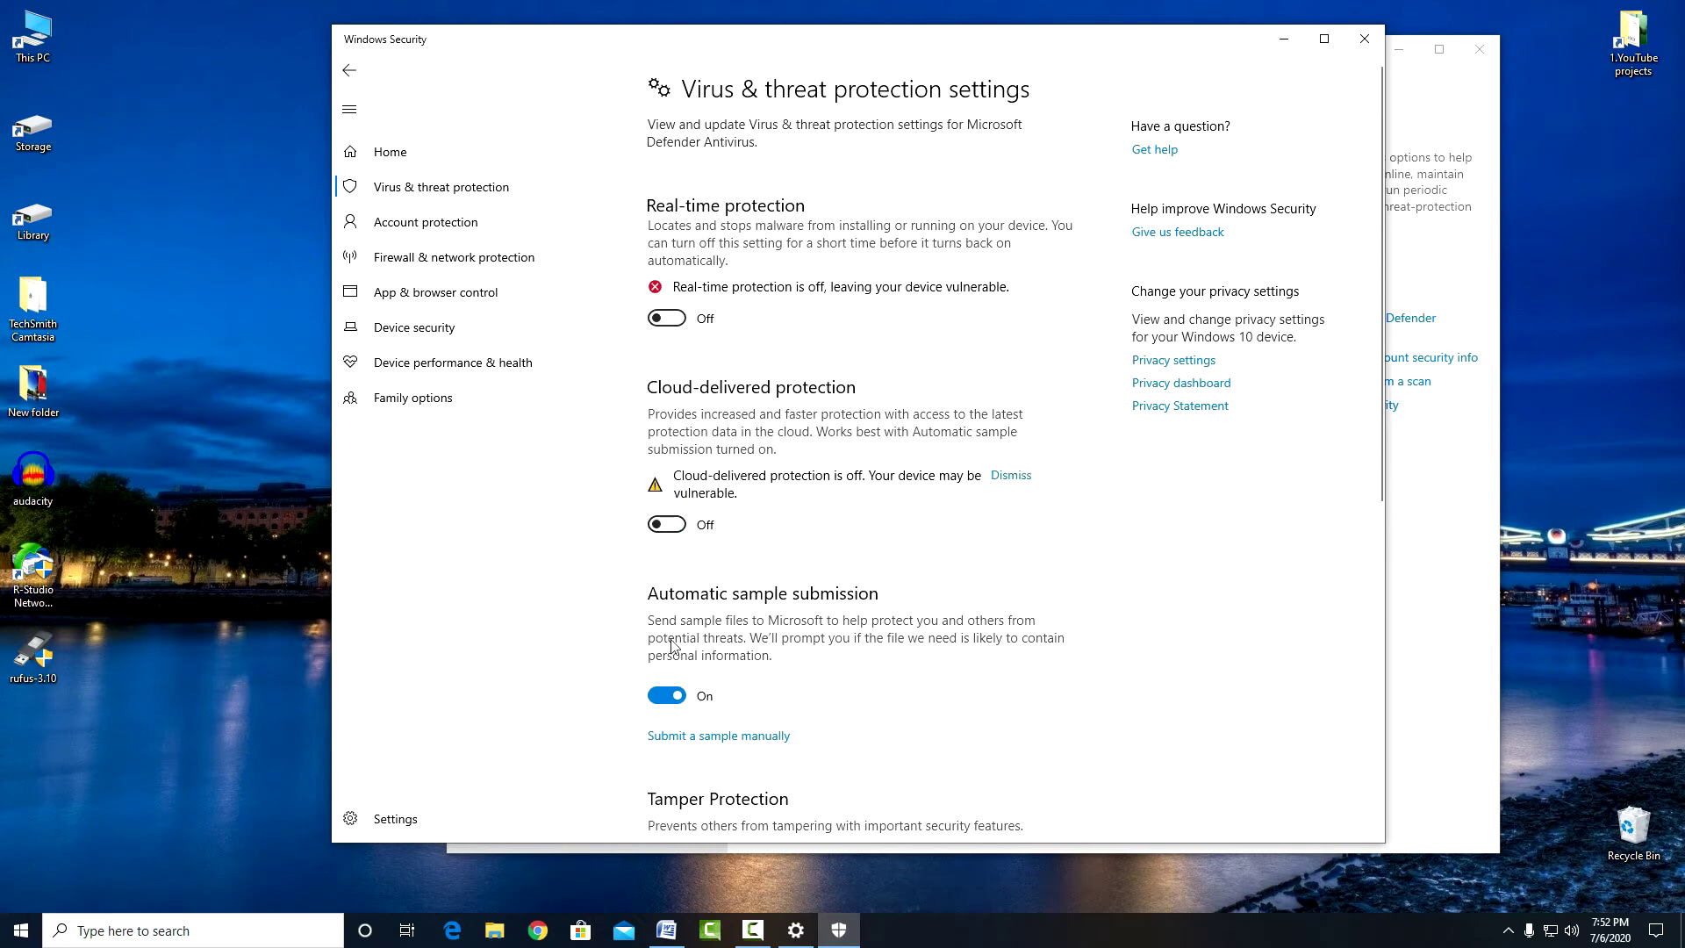
click(667, 696)
scroll(768, 684, down, 4)
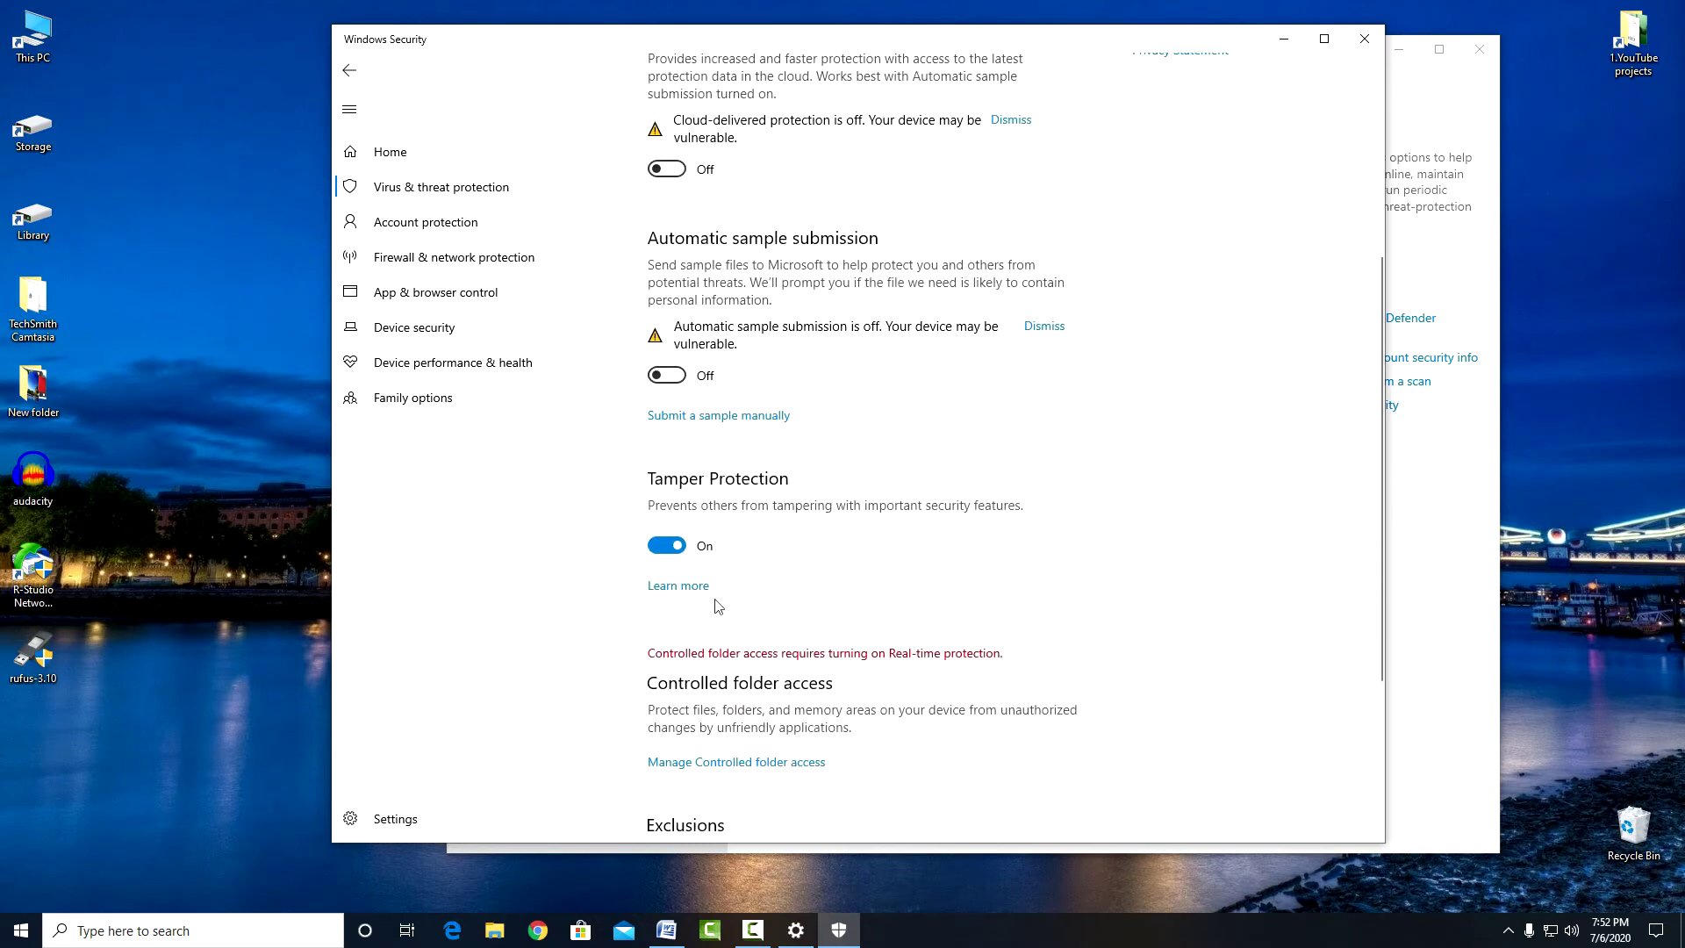
click(666, 546)
click(1364, 39)
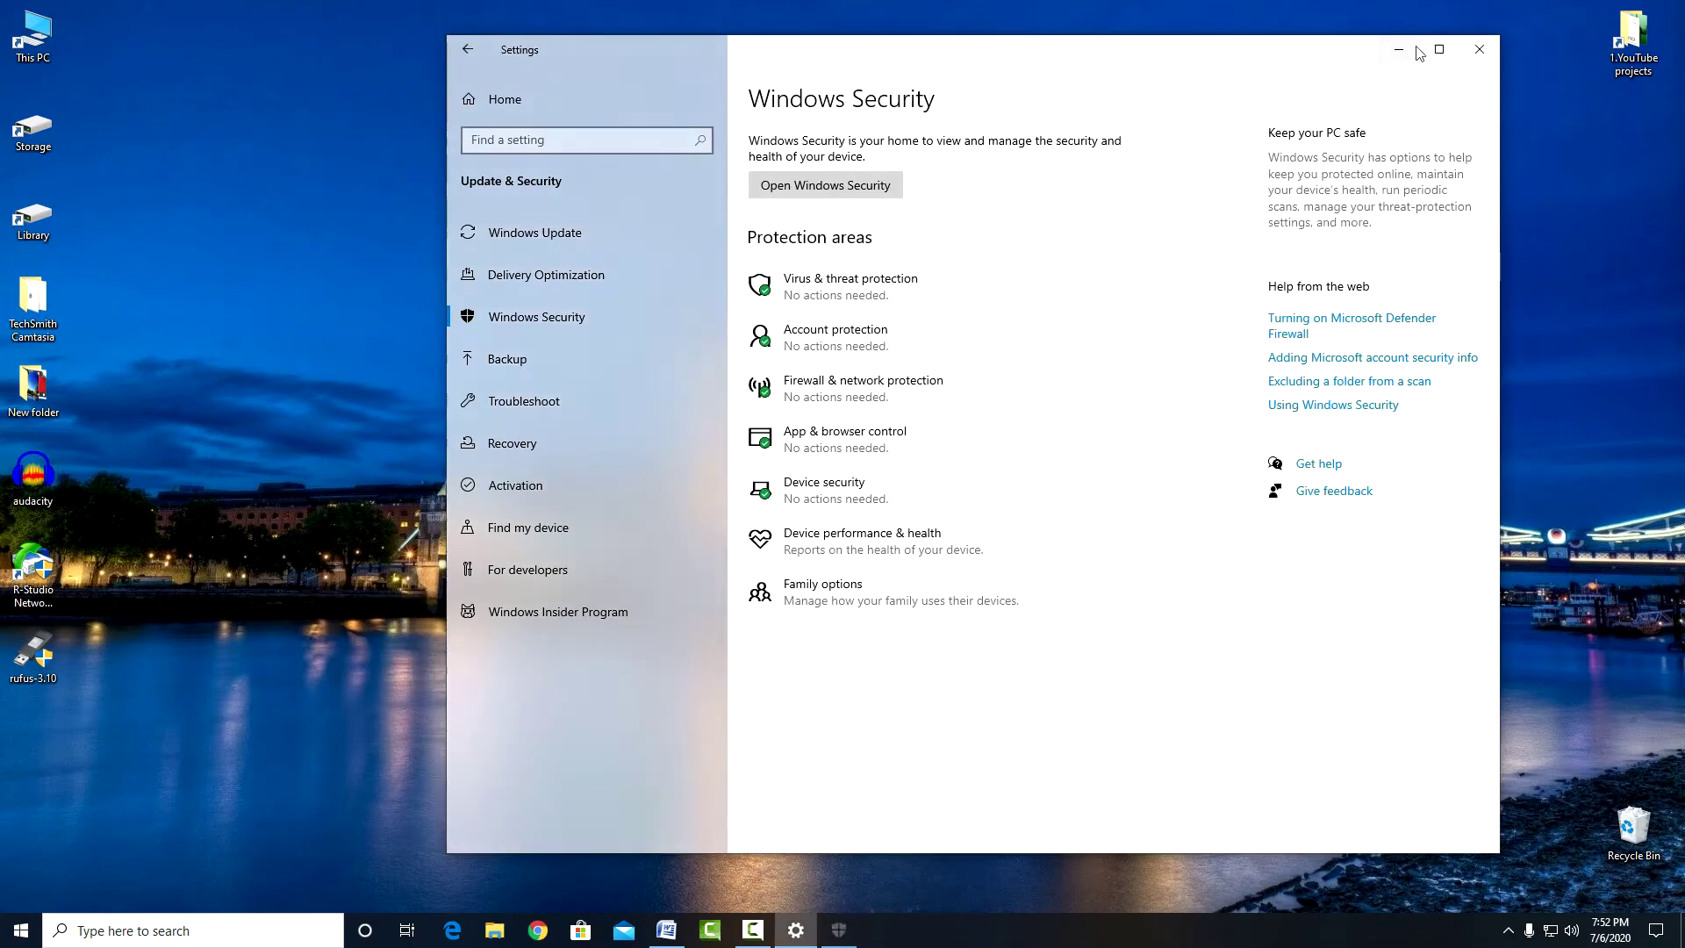
click(1479, 49)
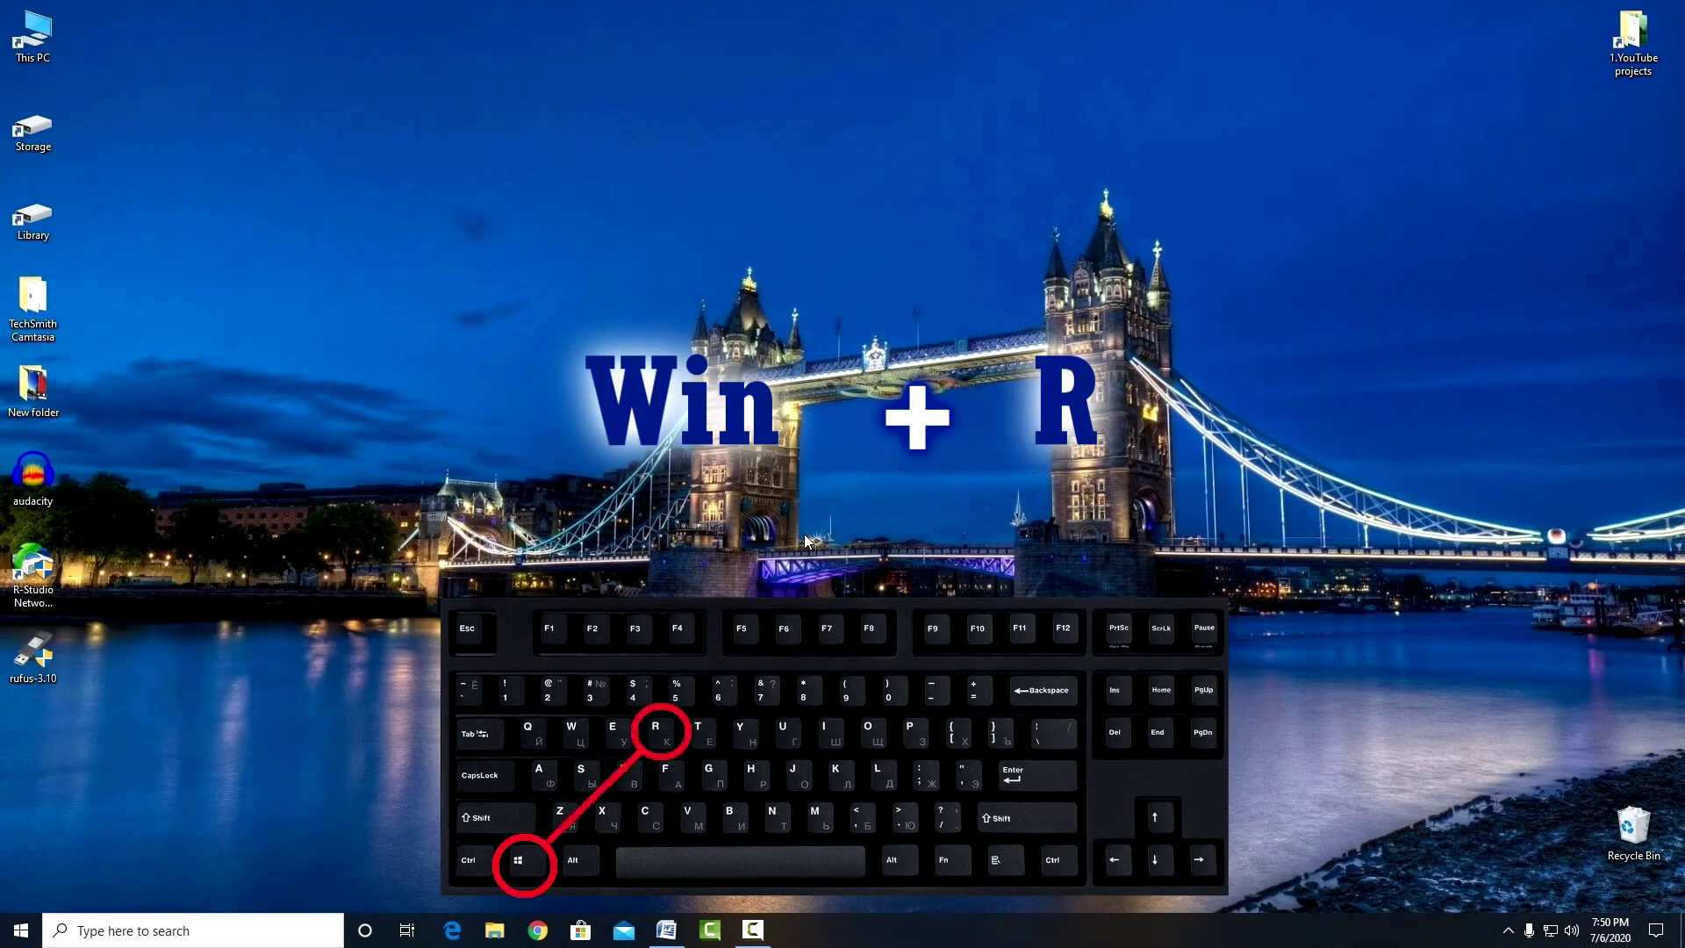
Step: Launch Registry Editor by running regedit from the Run dialog
key(super+r)
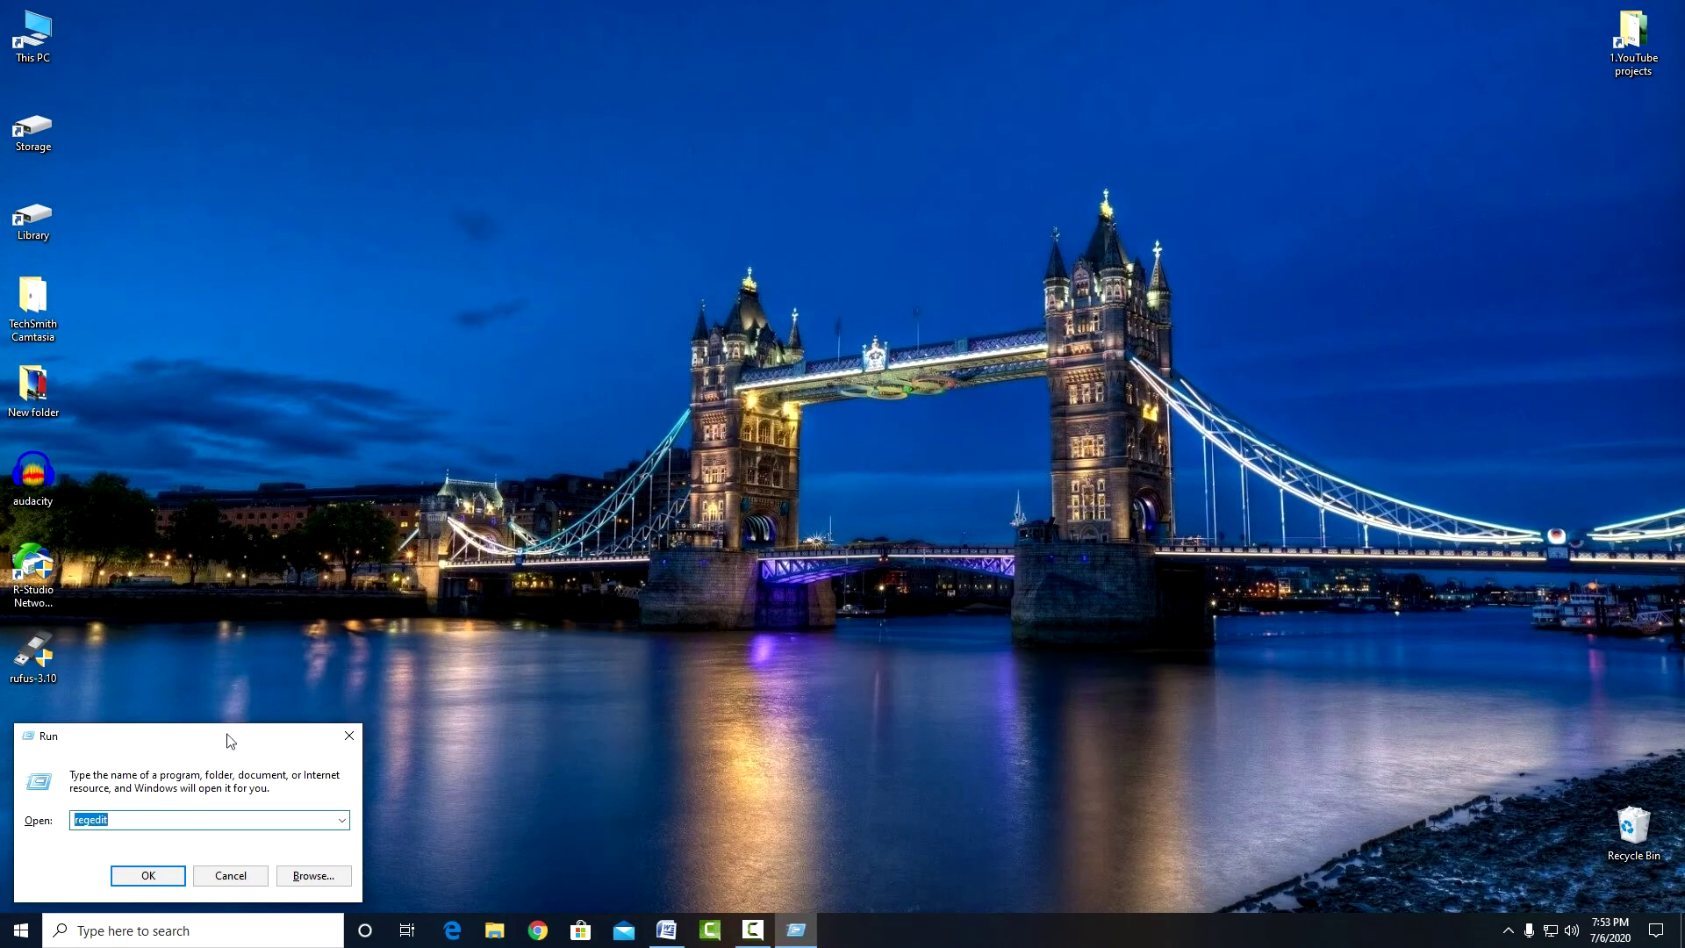
drag(226, 738, 956, 234)
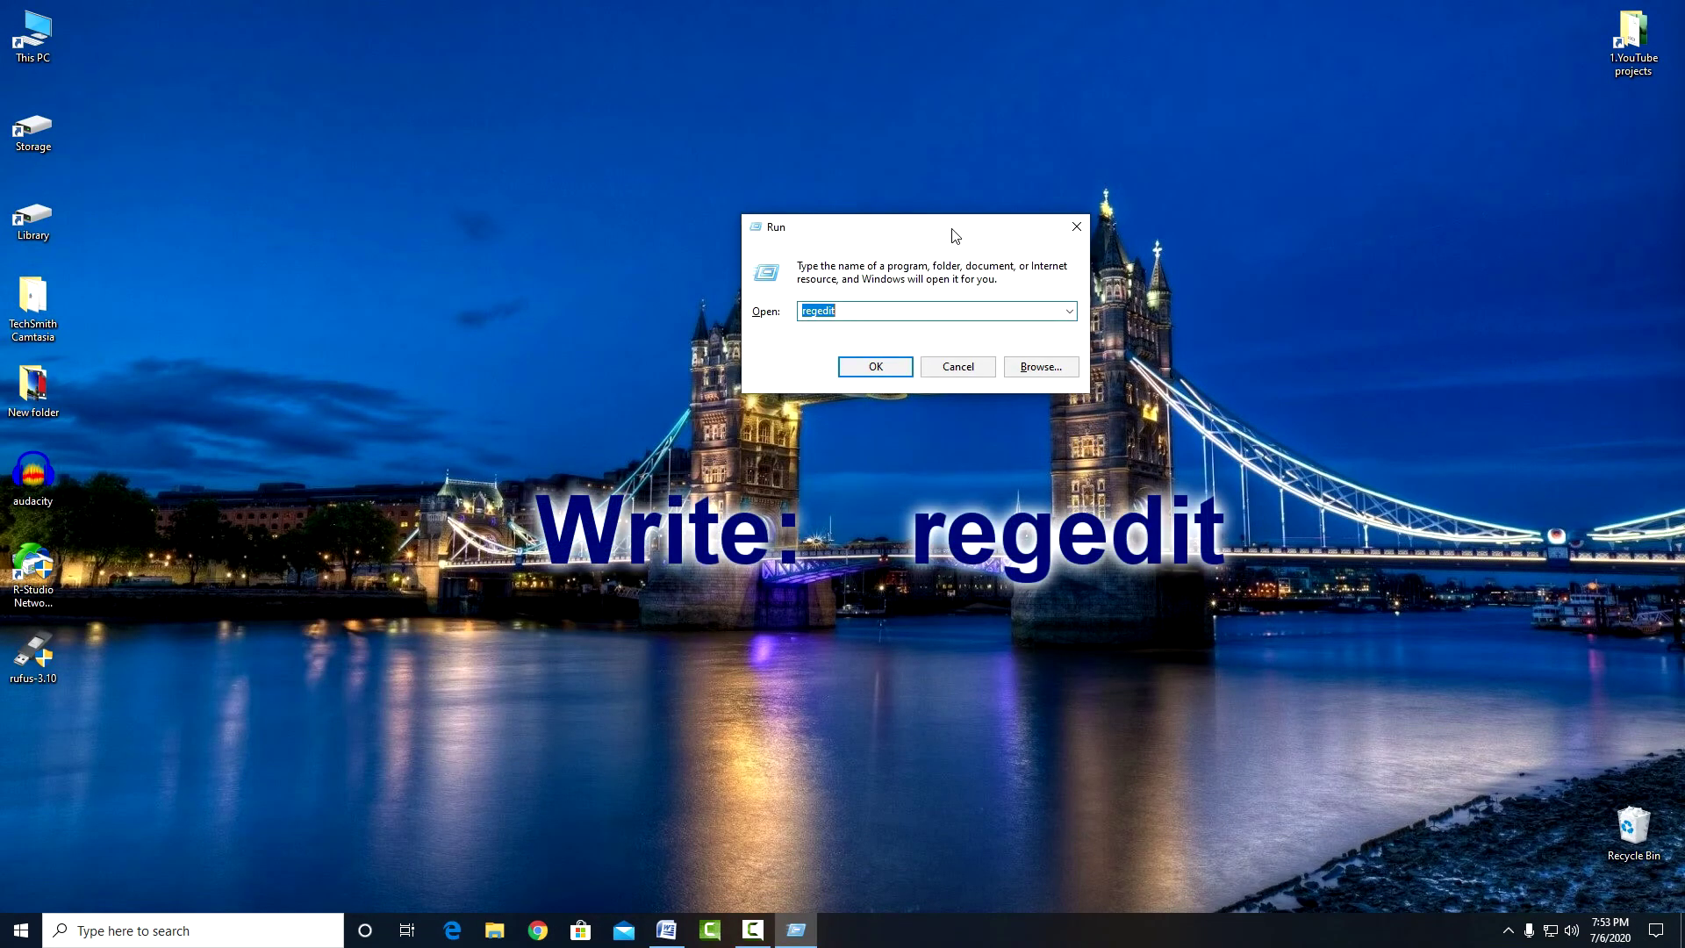
click(874, 366)
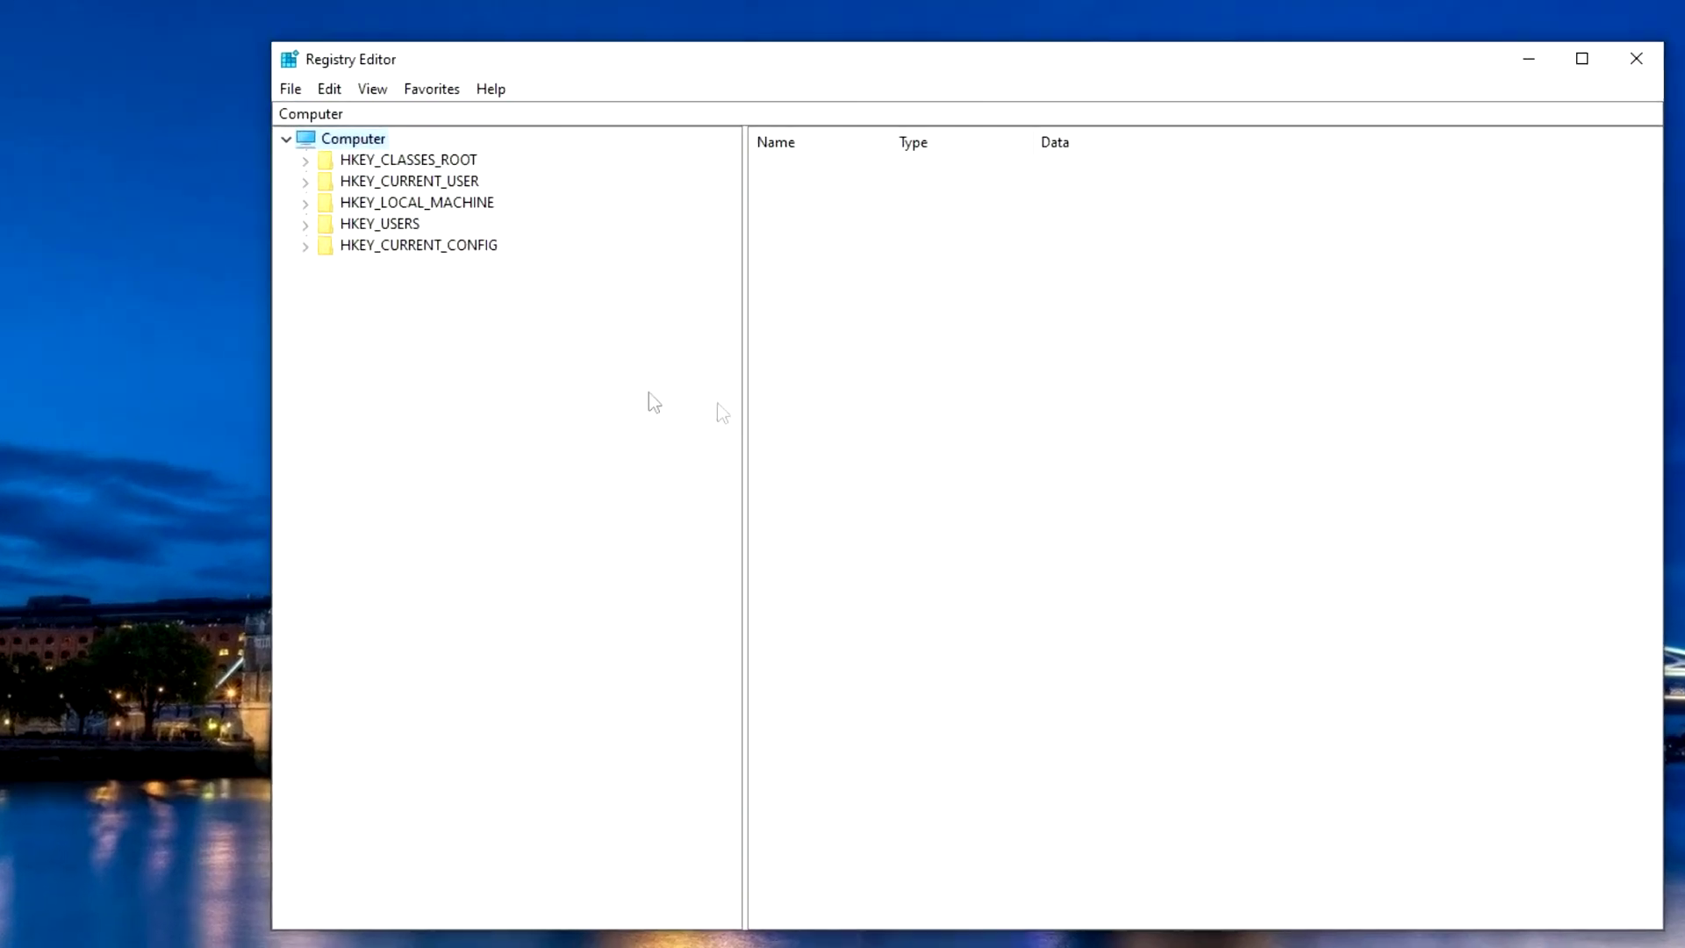
Step: Go to HKEY_LOCAL_MACHINE\SYSTEM\CurrentControlSet\Services\WinDefend and open its Start value for editing
click(305, 208)
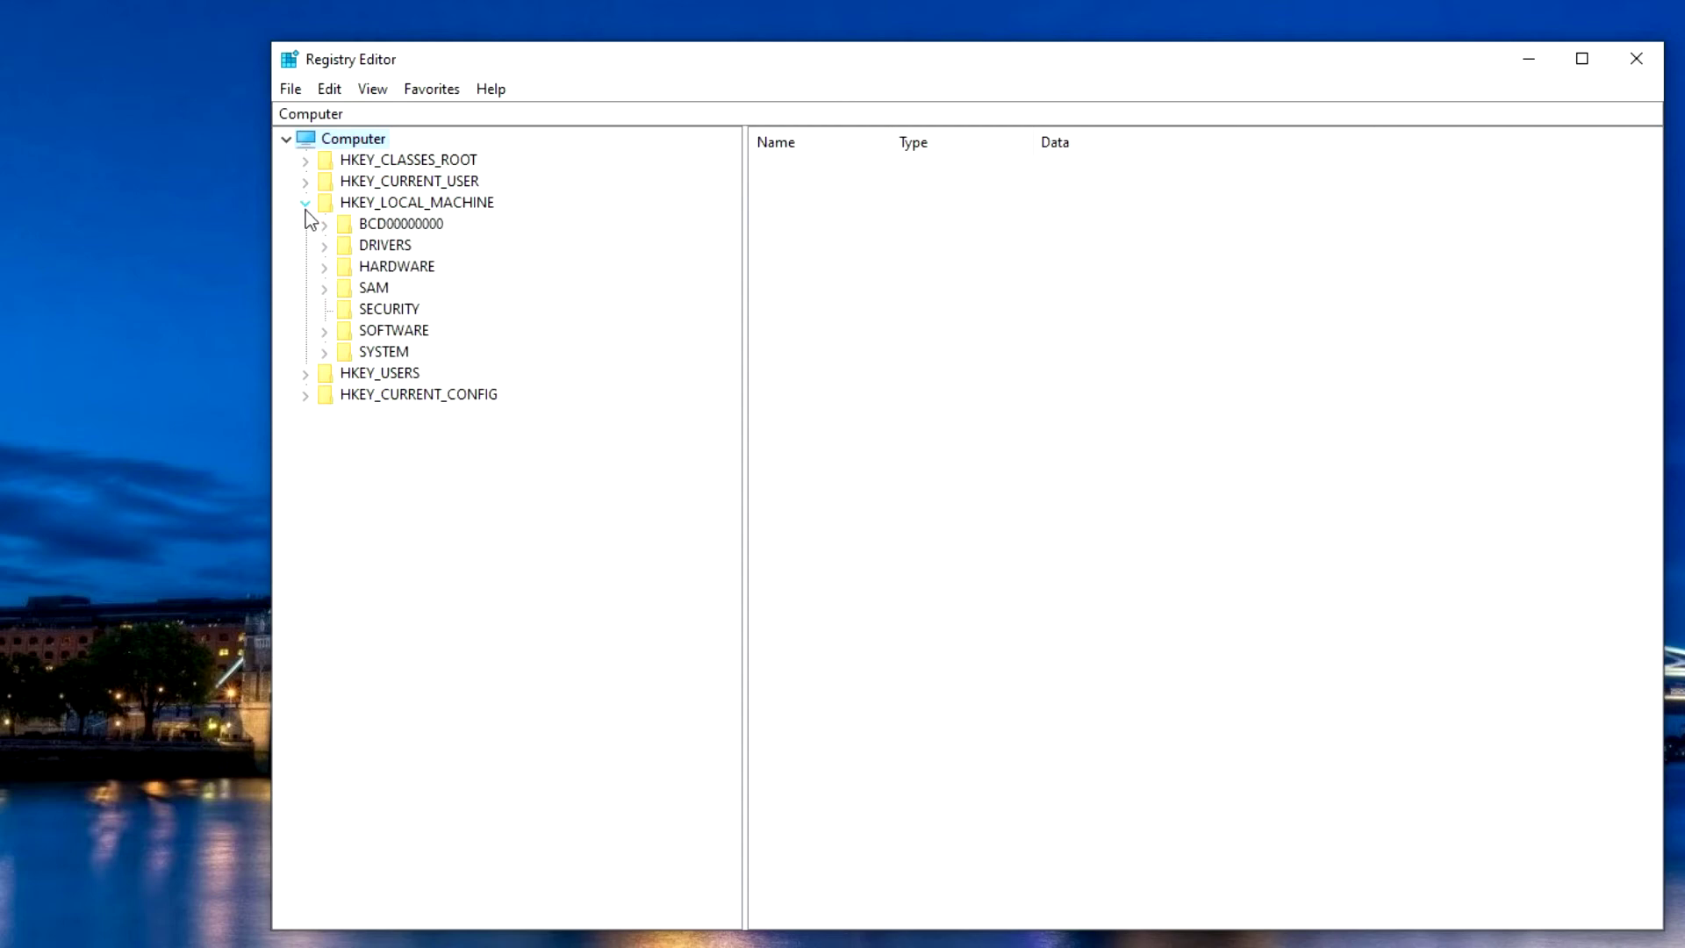
click(324, 351)
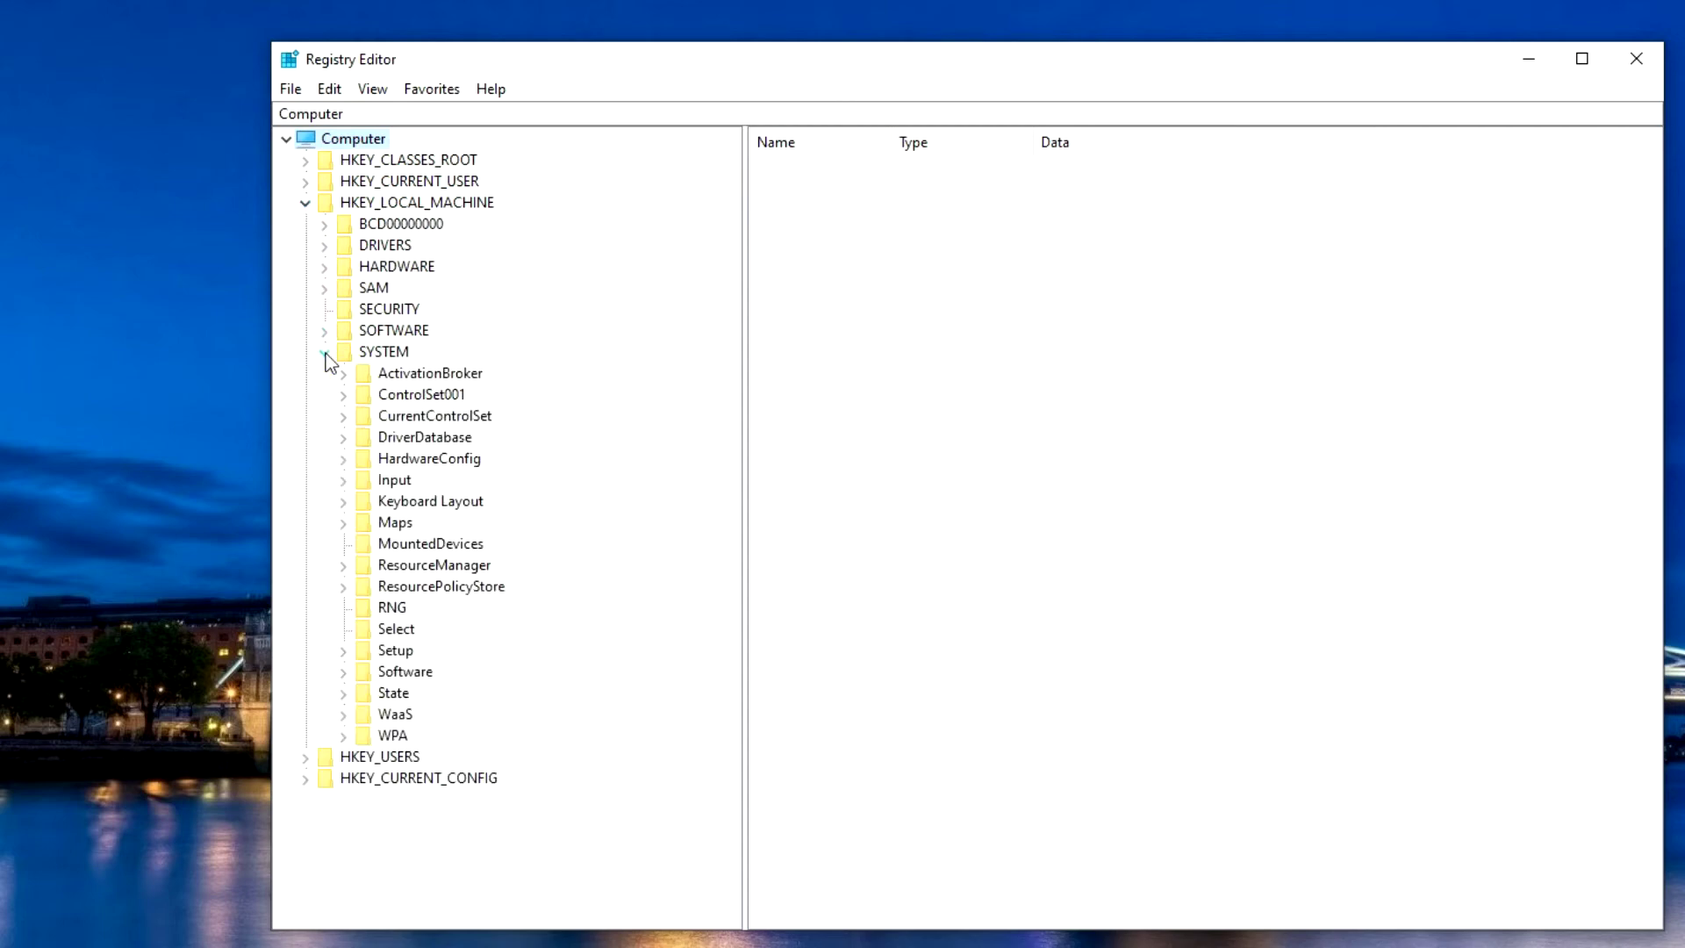
click(343, 416)
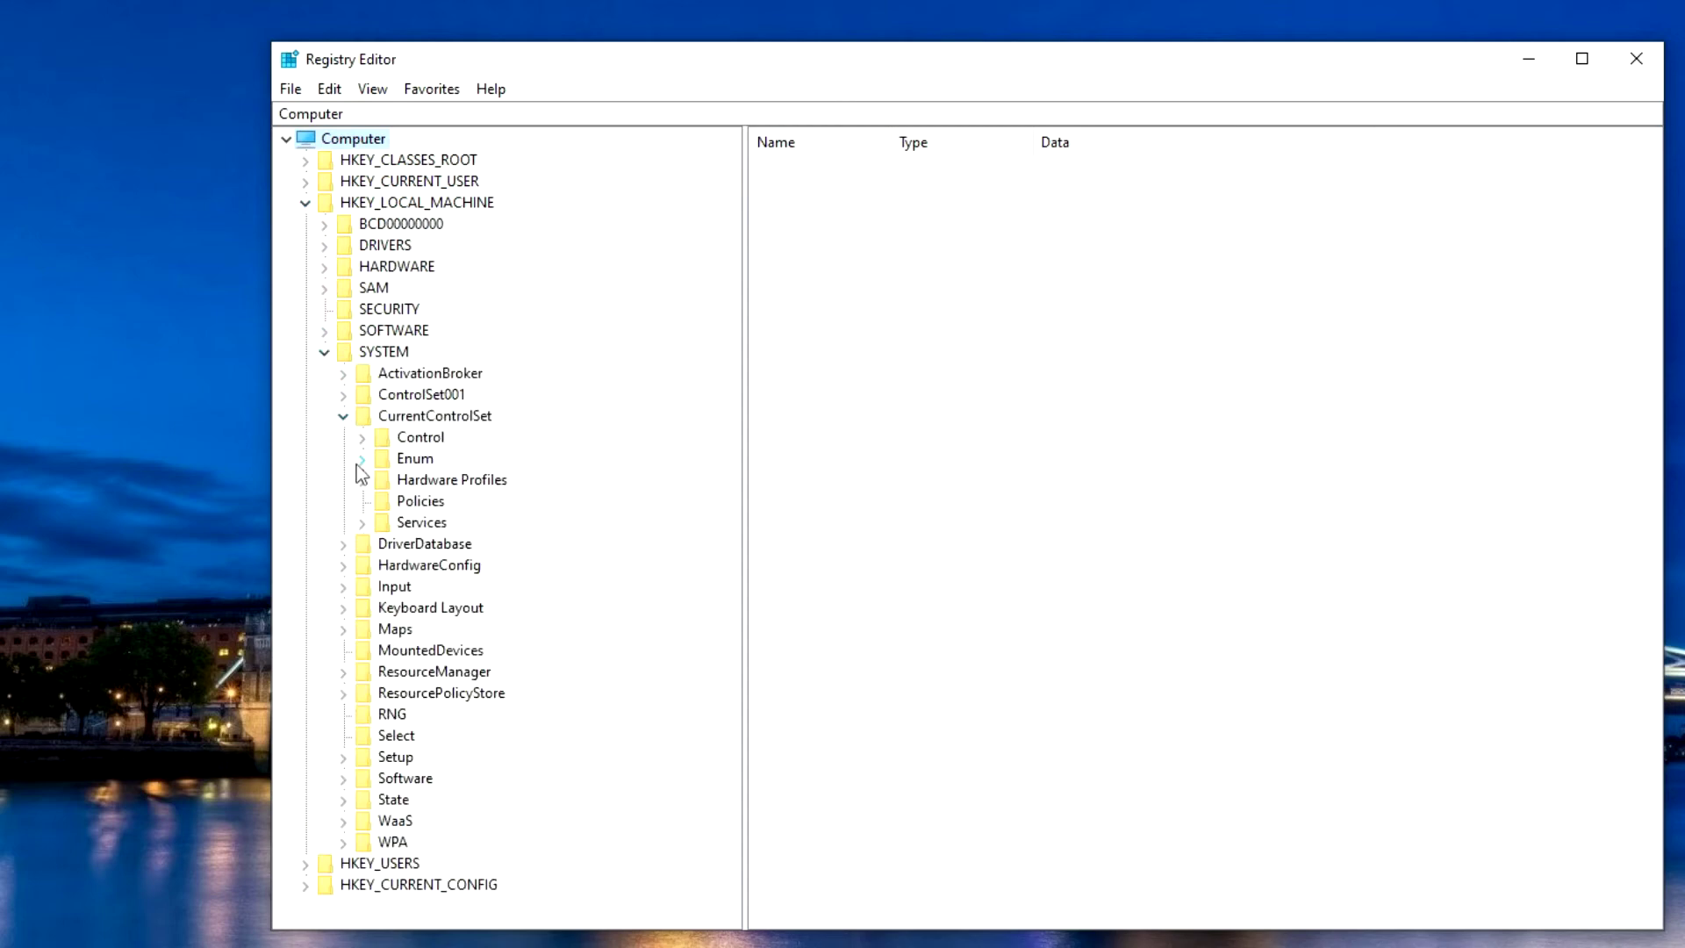
click(364, 524)
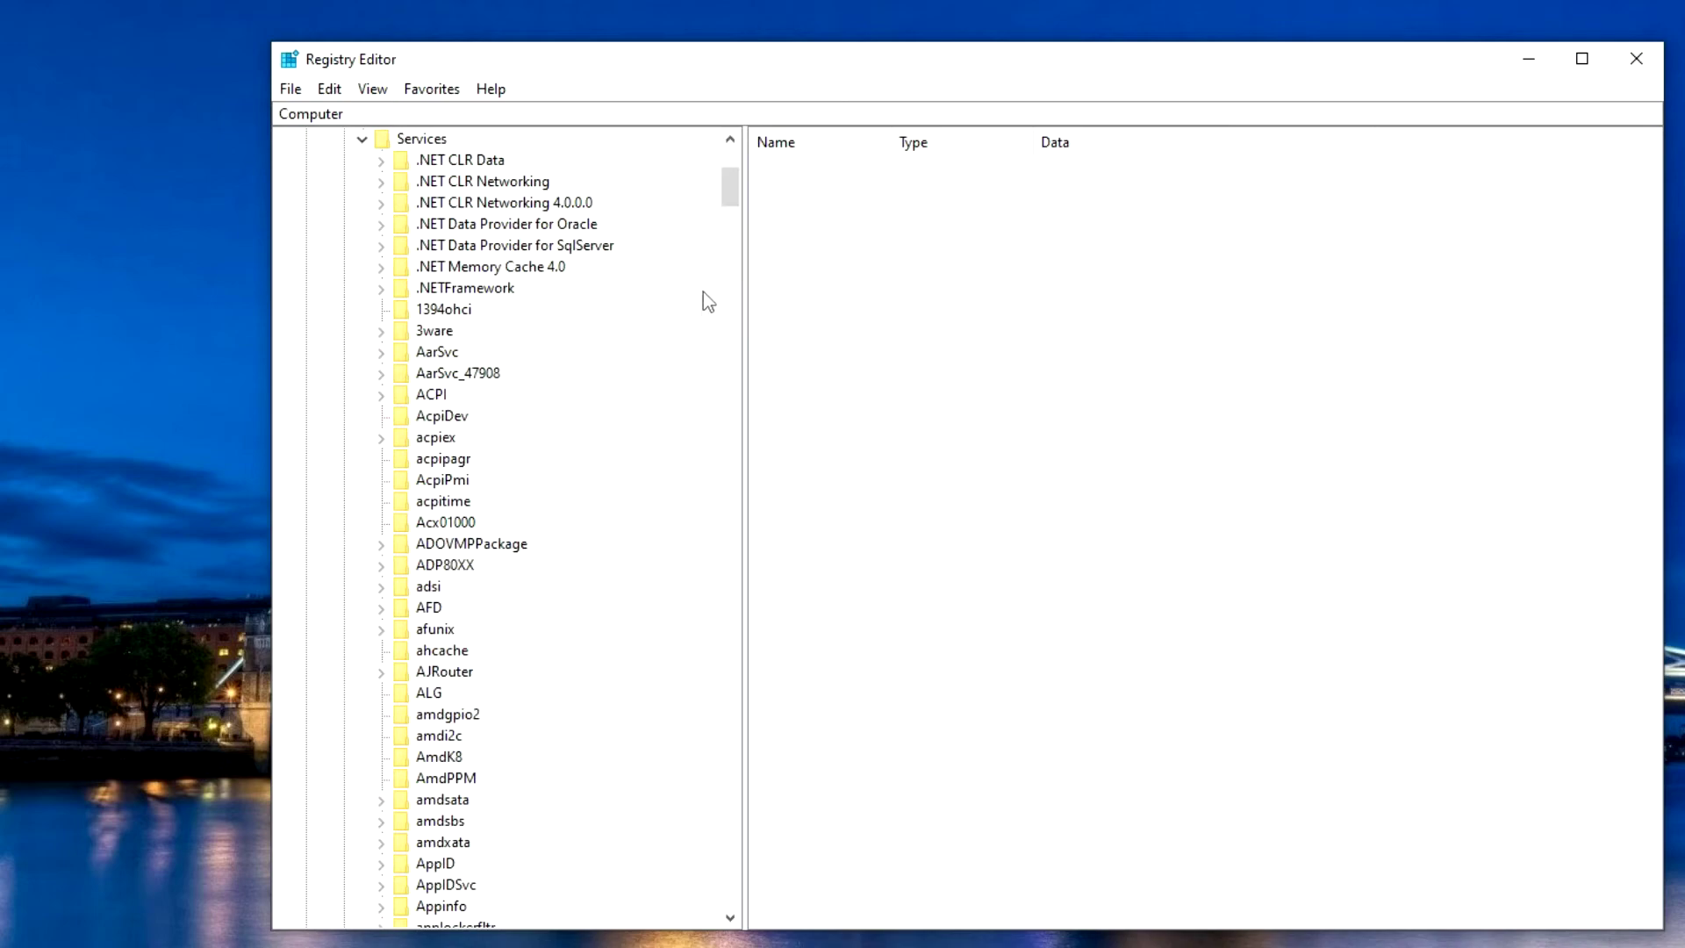
drag(730, 190, 729, 847)
click(484, 569)
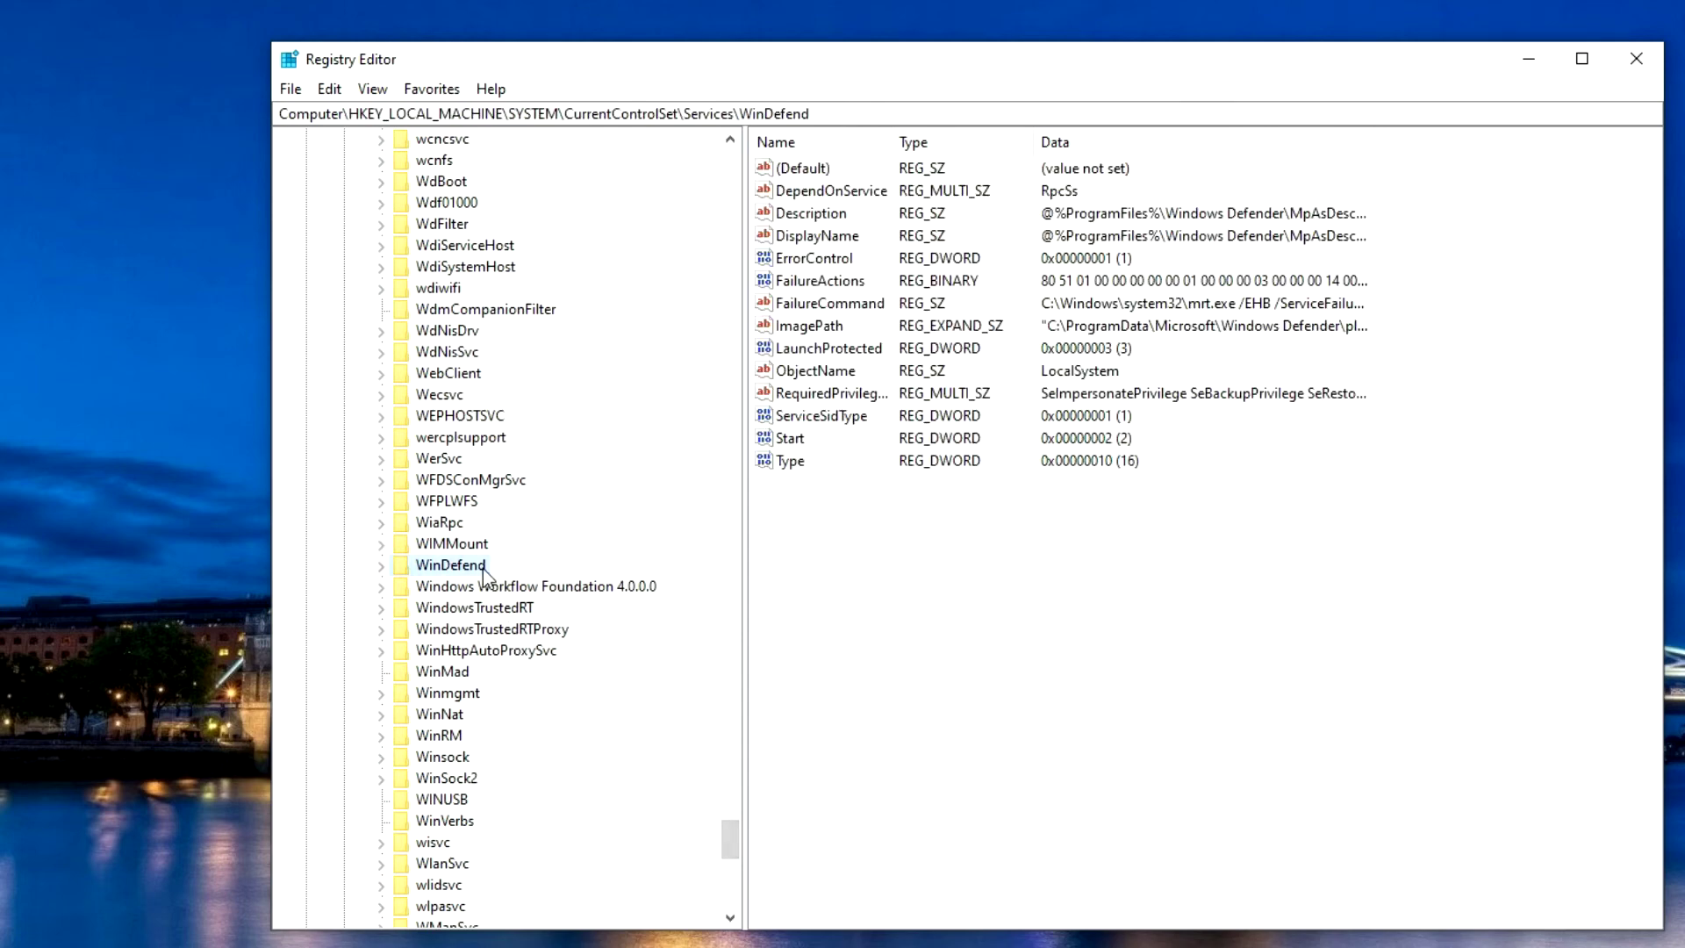
double_click(784, 441)
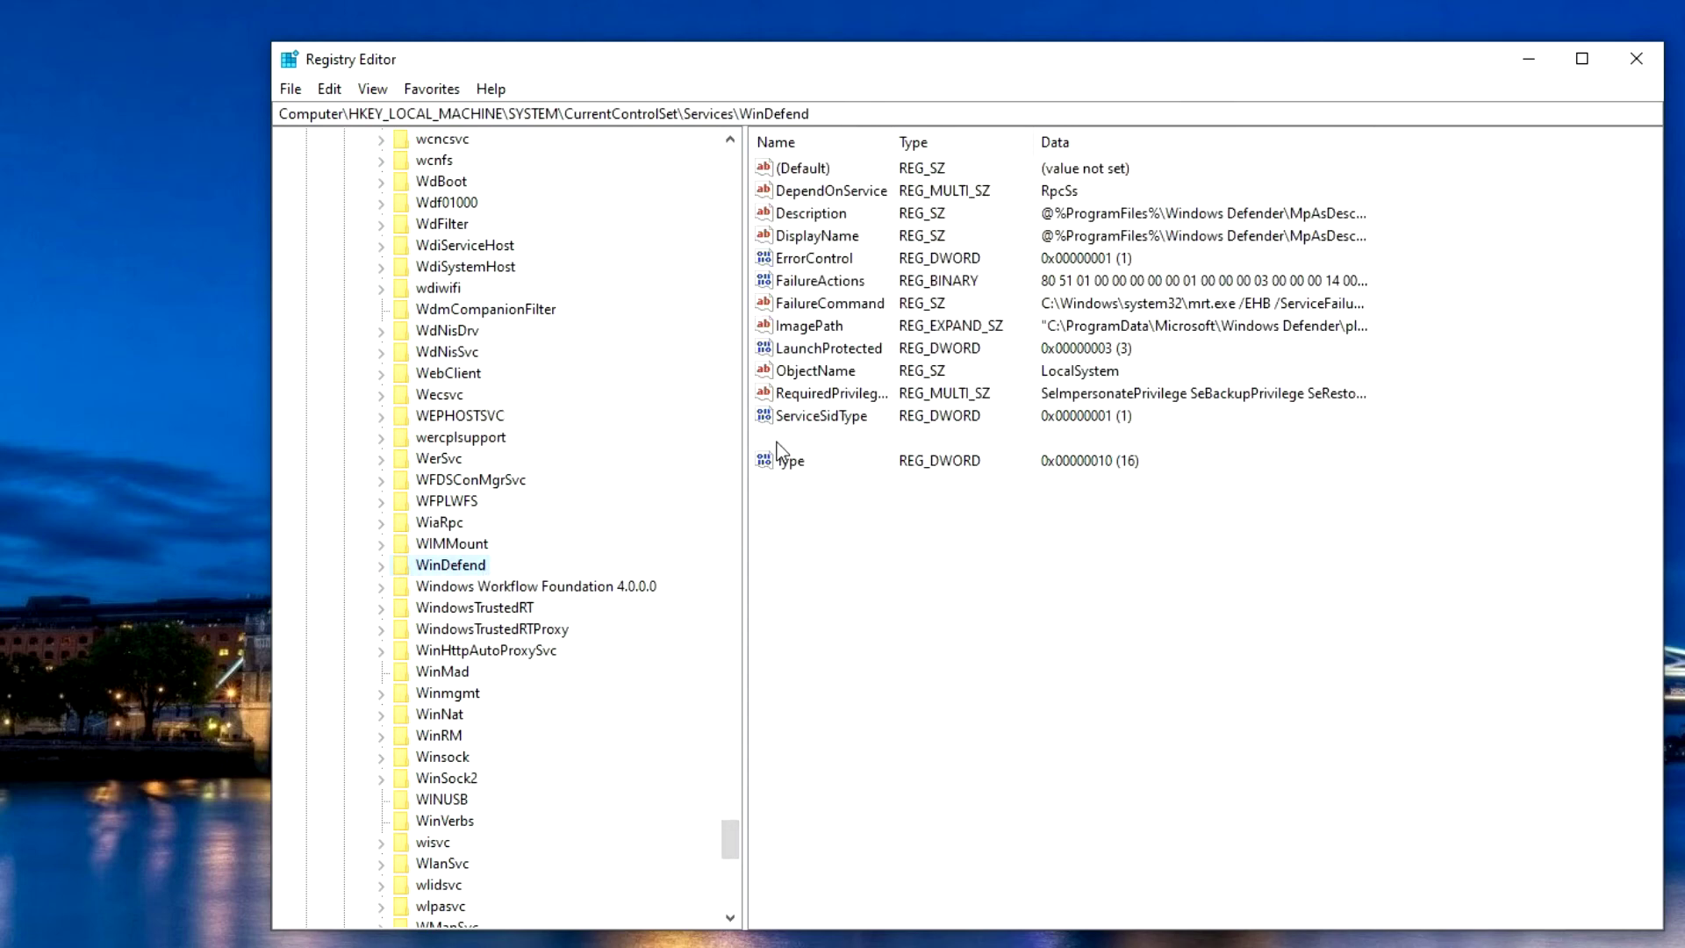
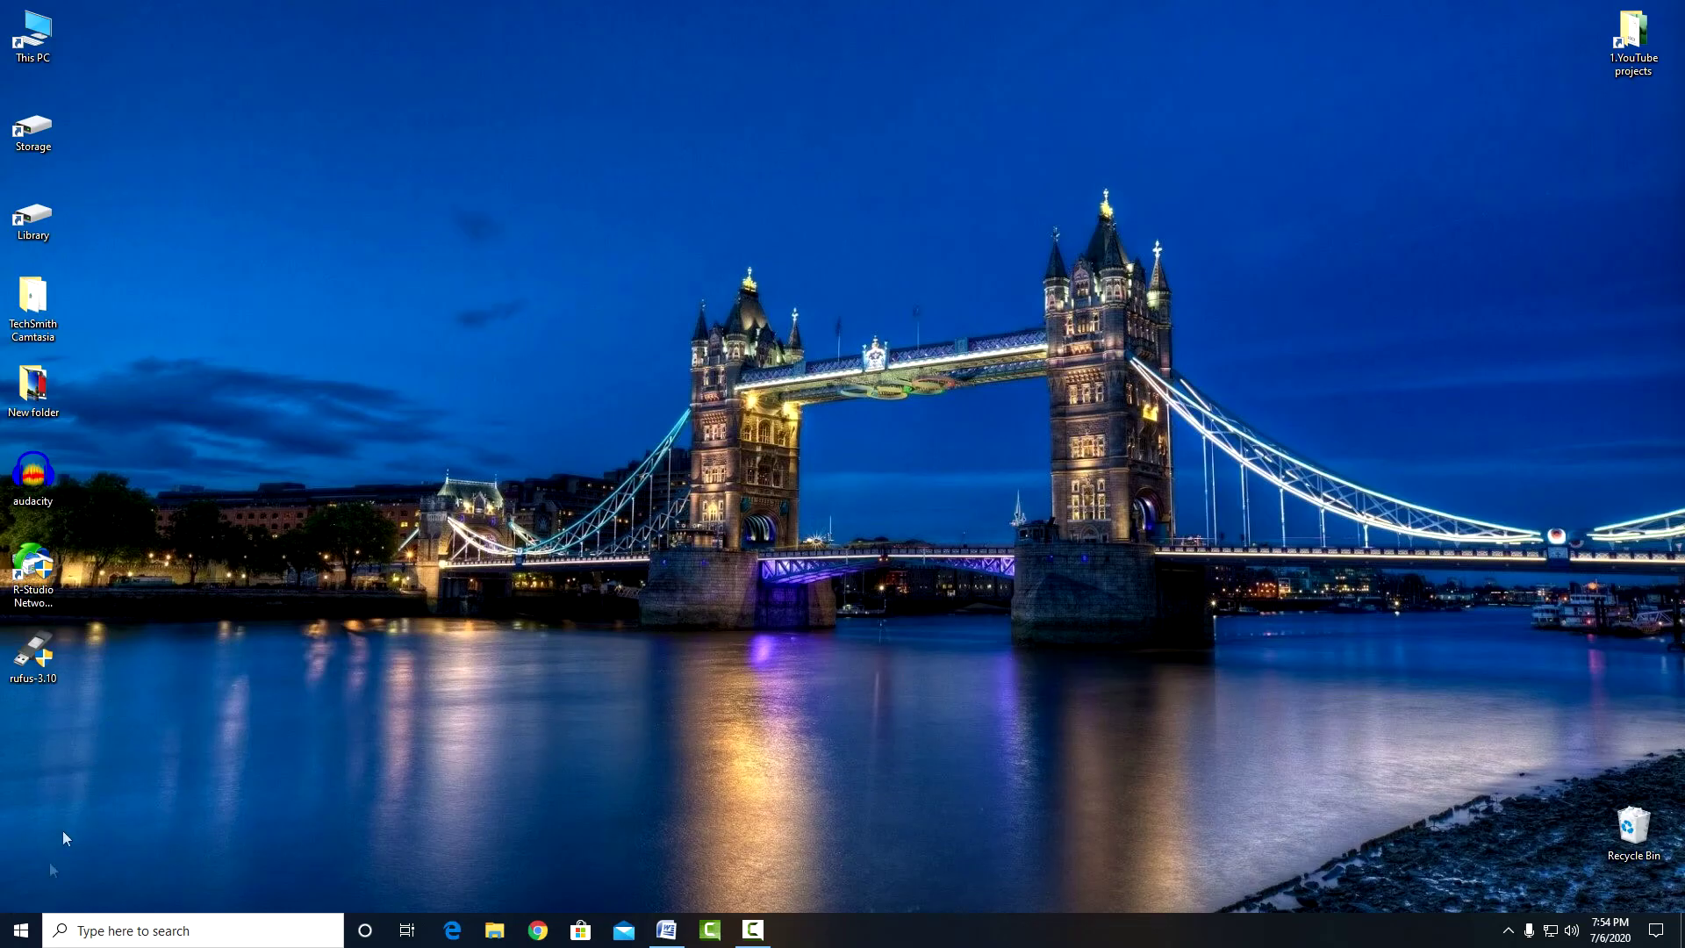
Step: Restart Windows from the Start button's right-click Shut down or sign out menu
right_click(21, 929)
mouse_move(48, 888)
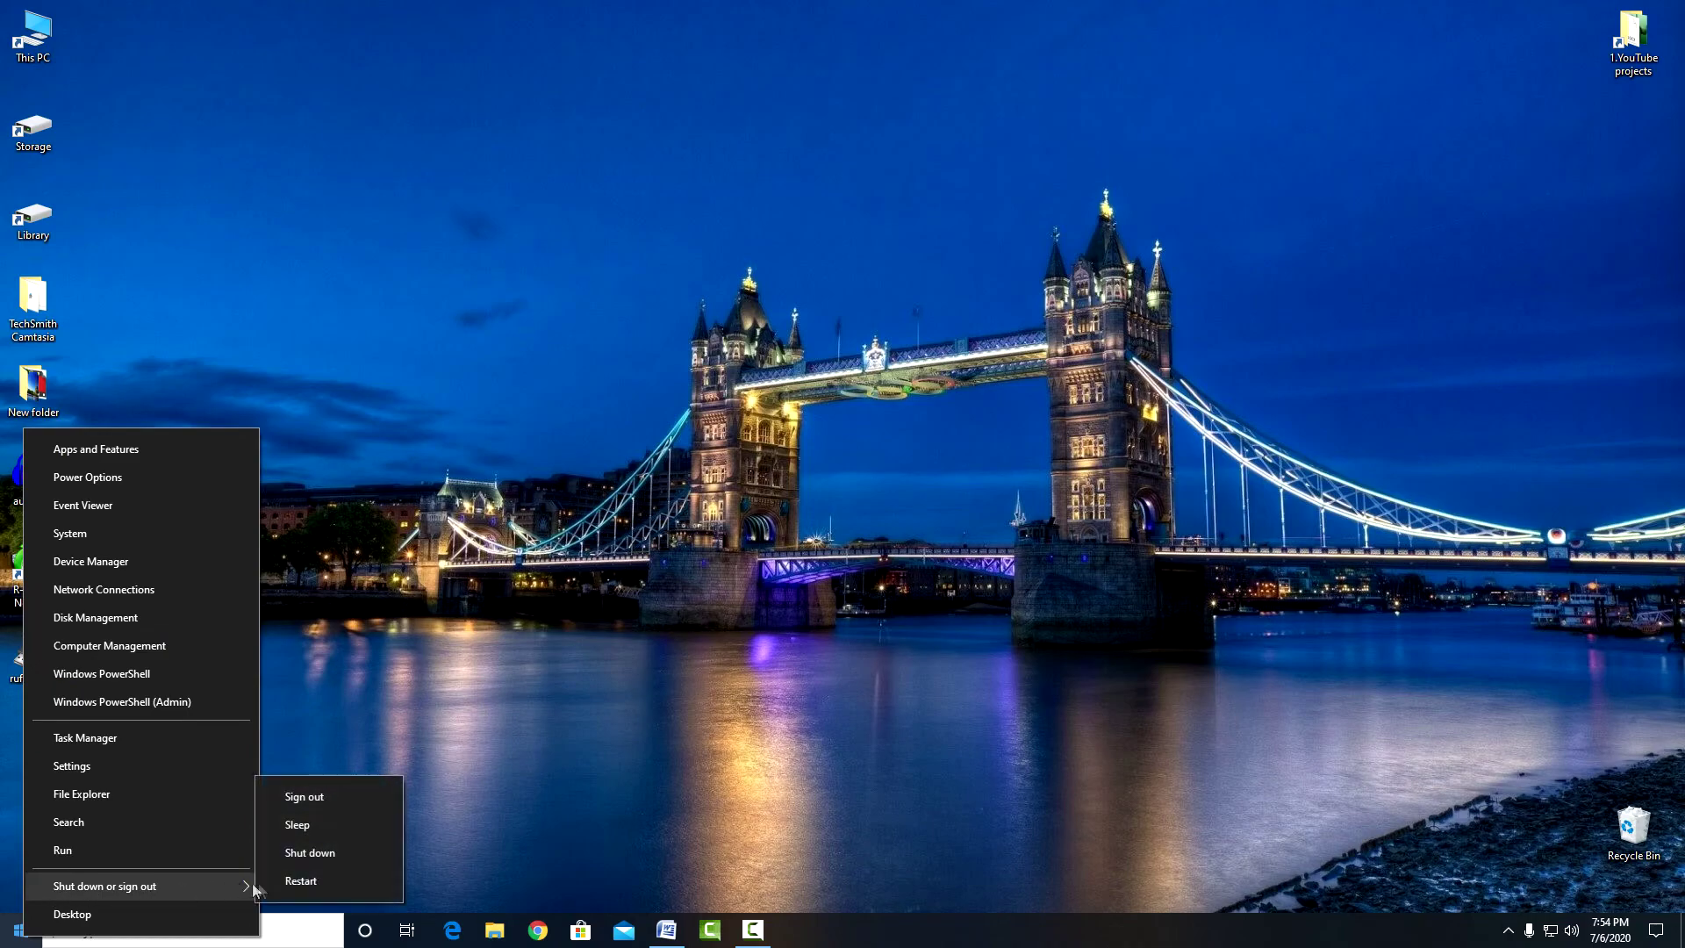
click(319, 882)
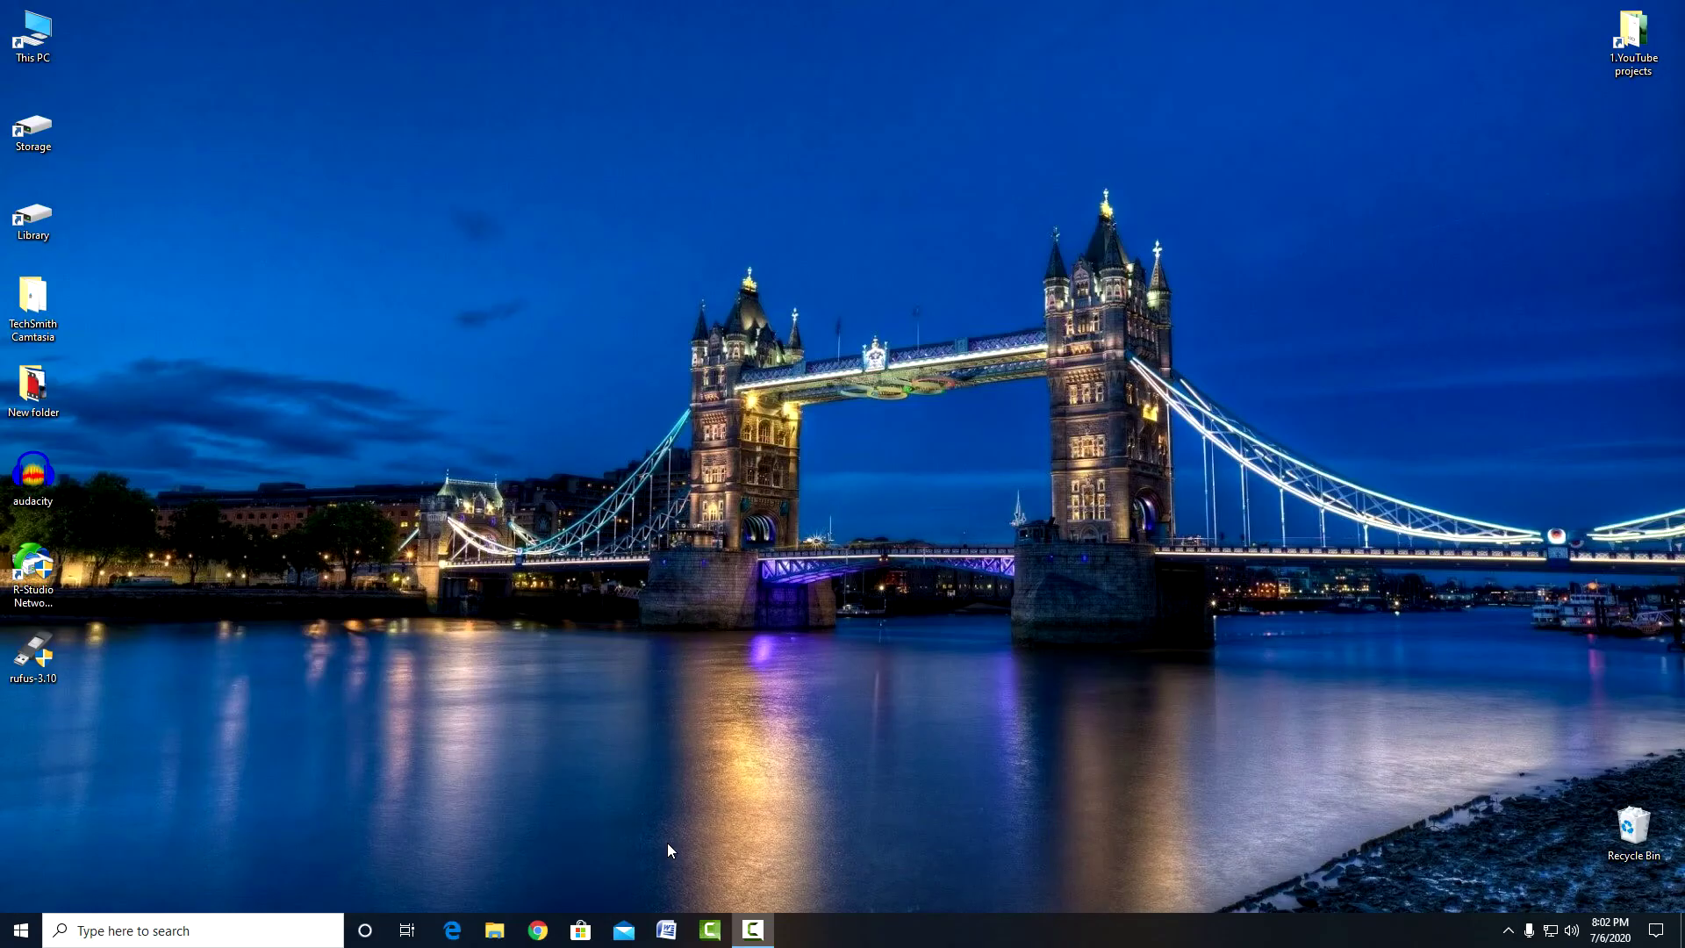
Step: Confirm Virus & threat protection shows no active antivirus provider, then close Windows Security and Settings
click(27, 926)
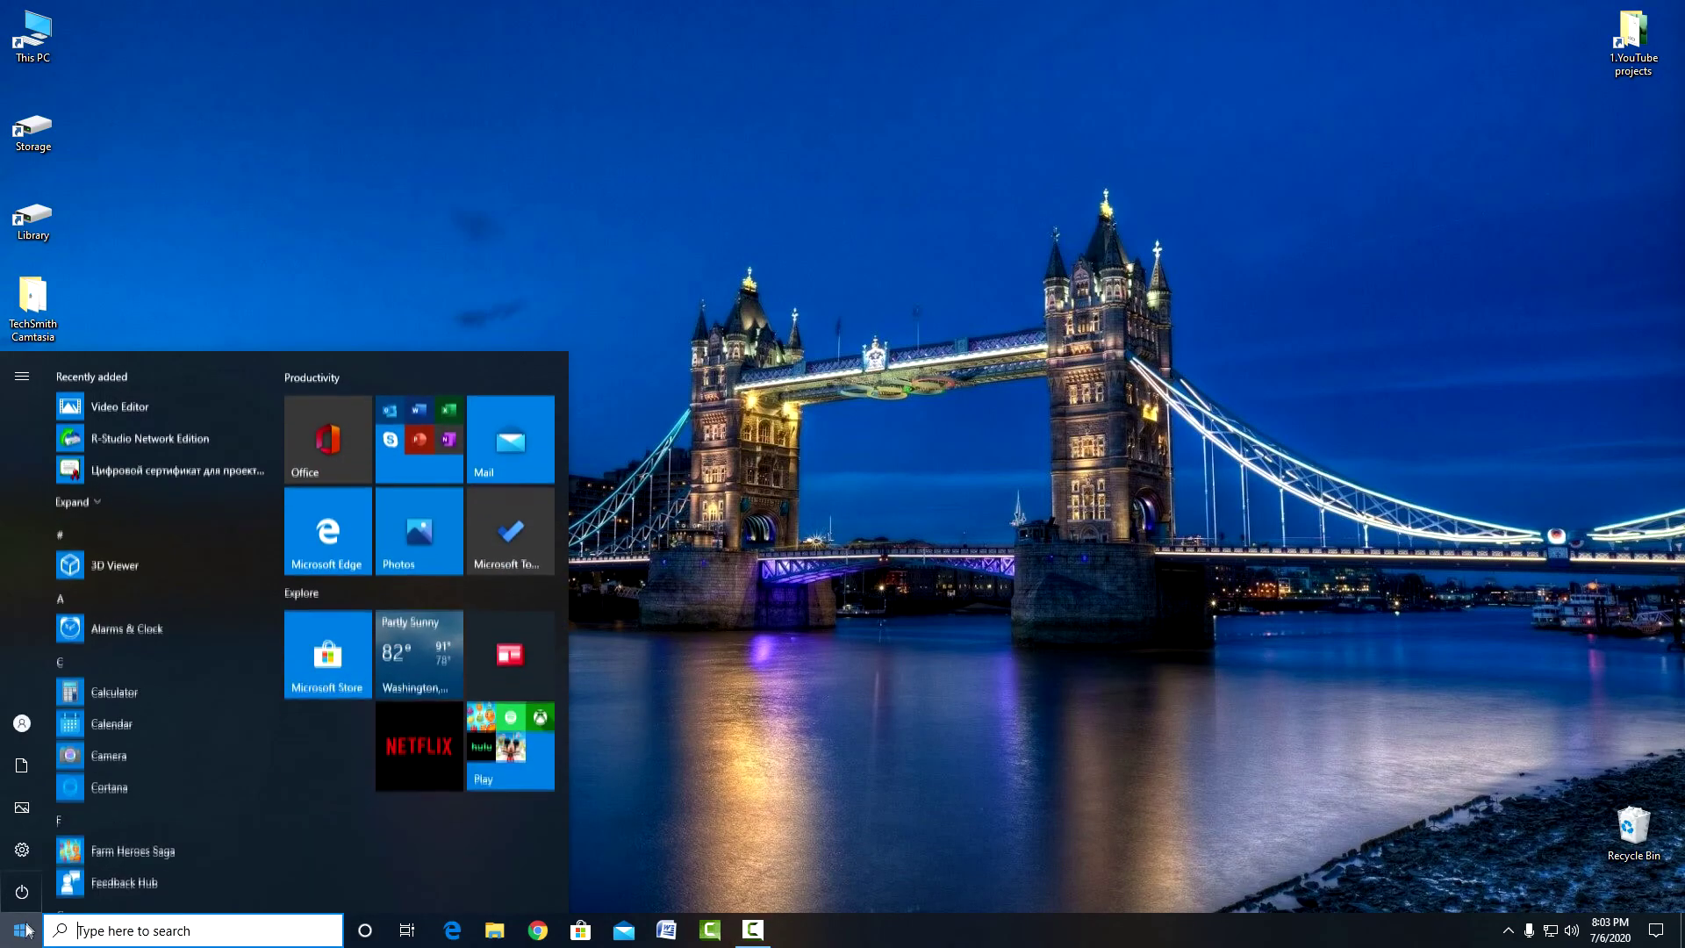
click(21, 849)
click(612, 519)
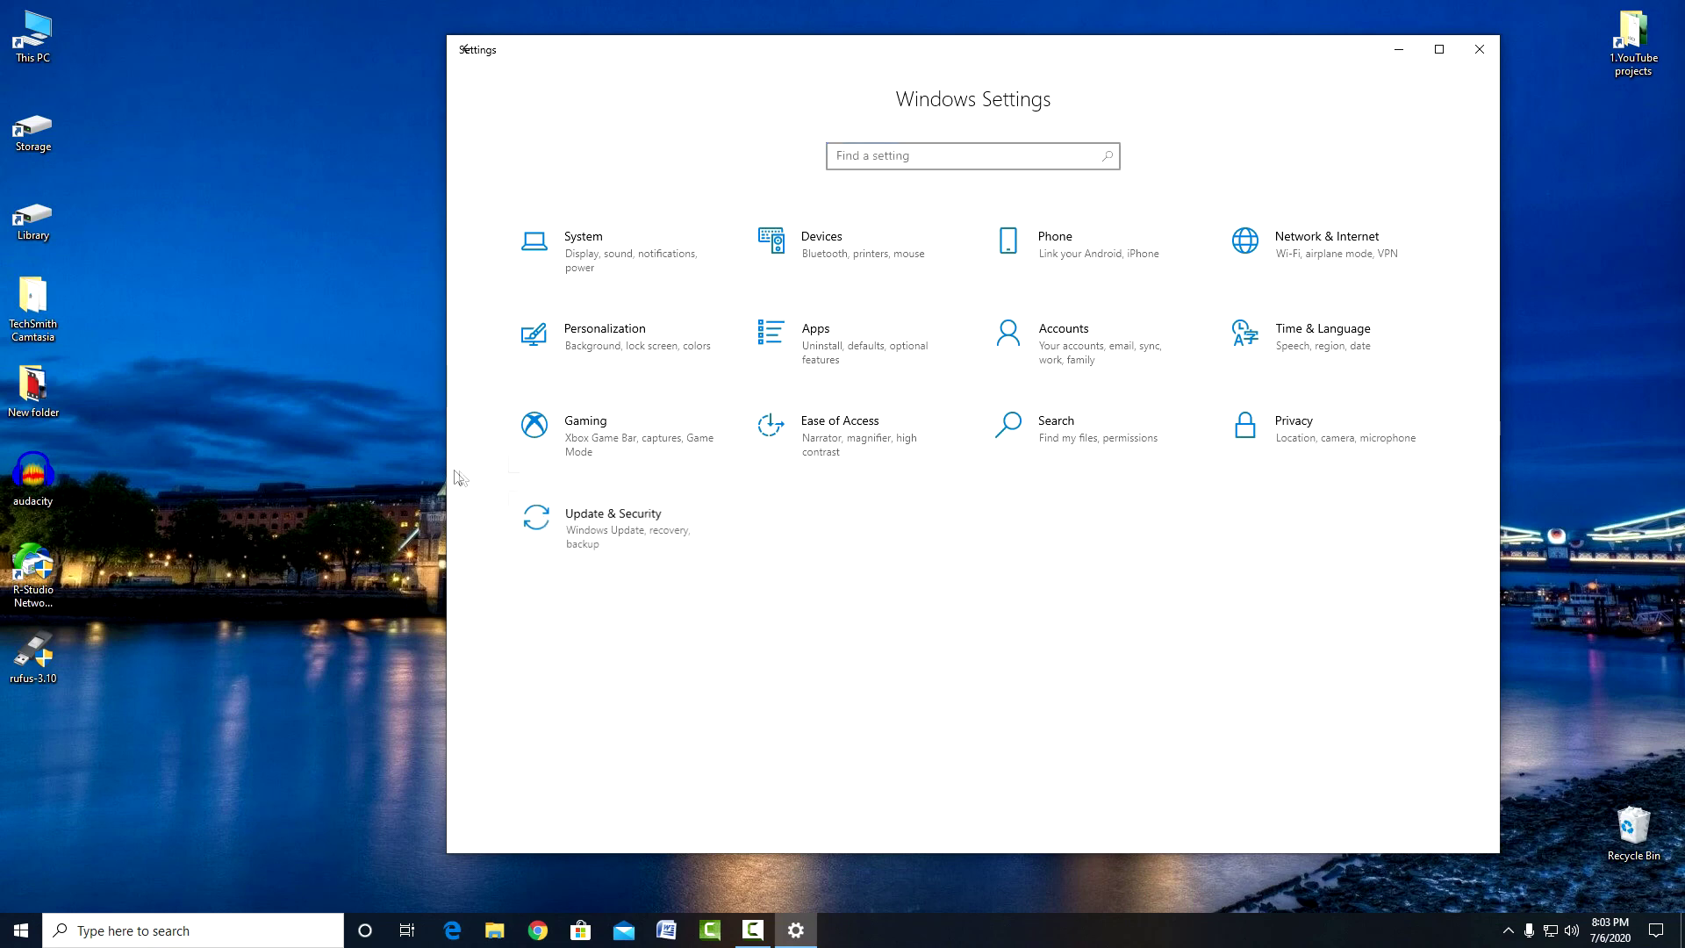
click(505, 323)
click(818, 298)
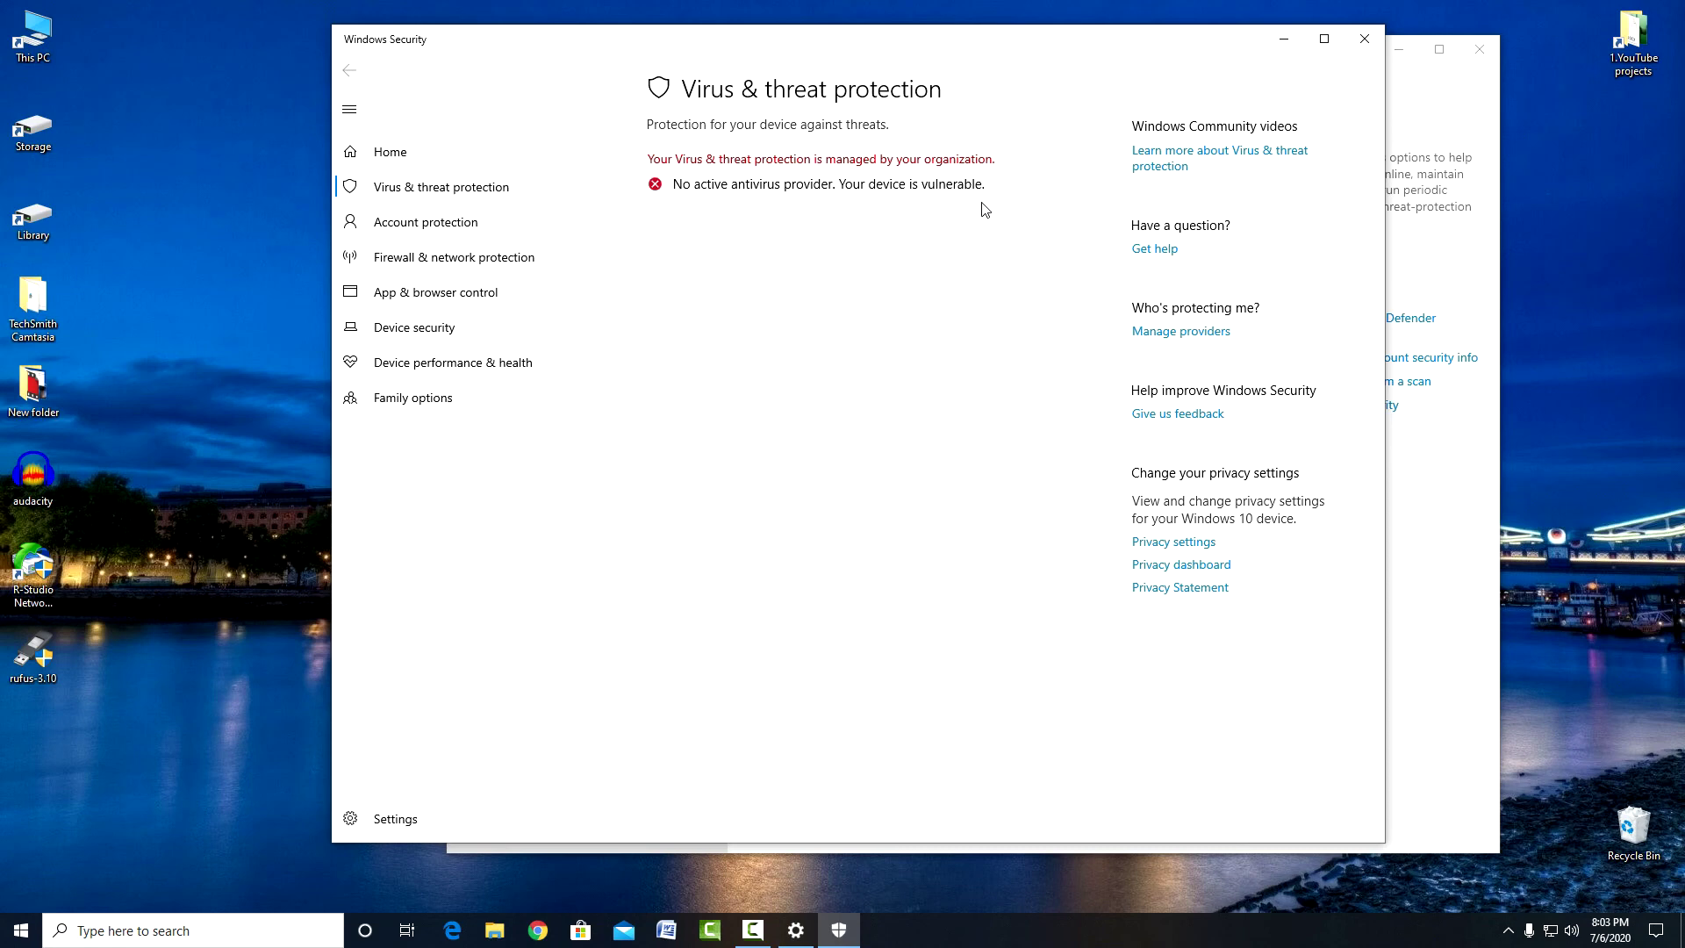
click(1365, 38)
click(1479, 49)
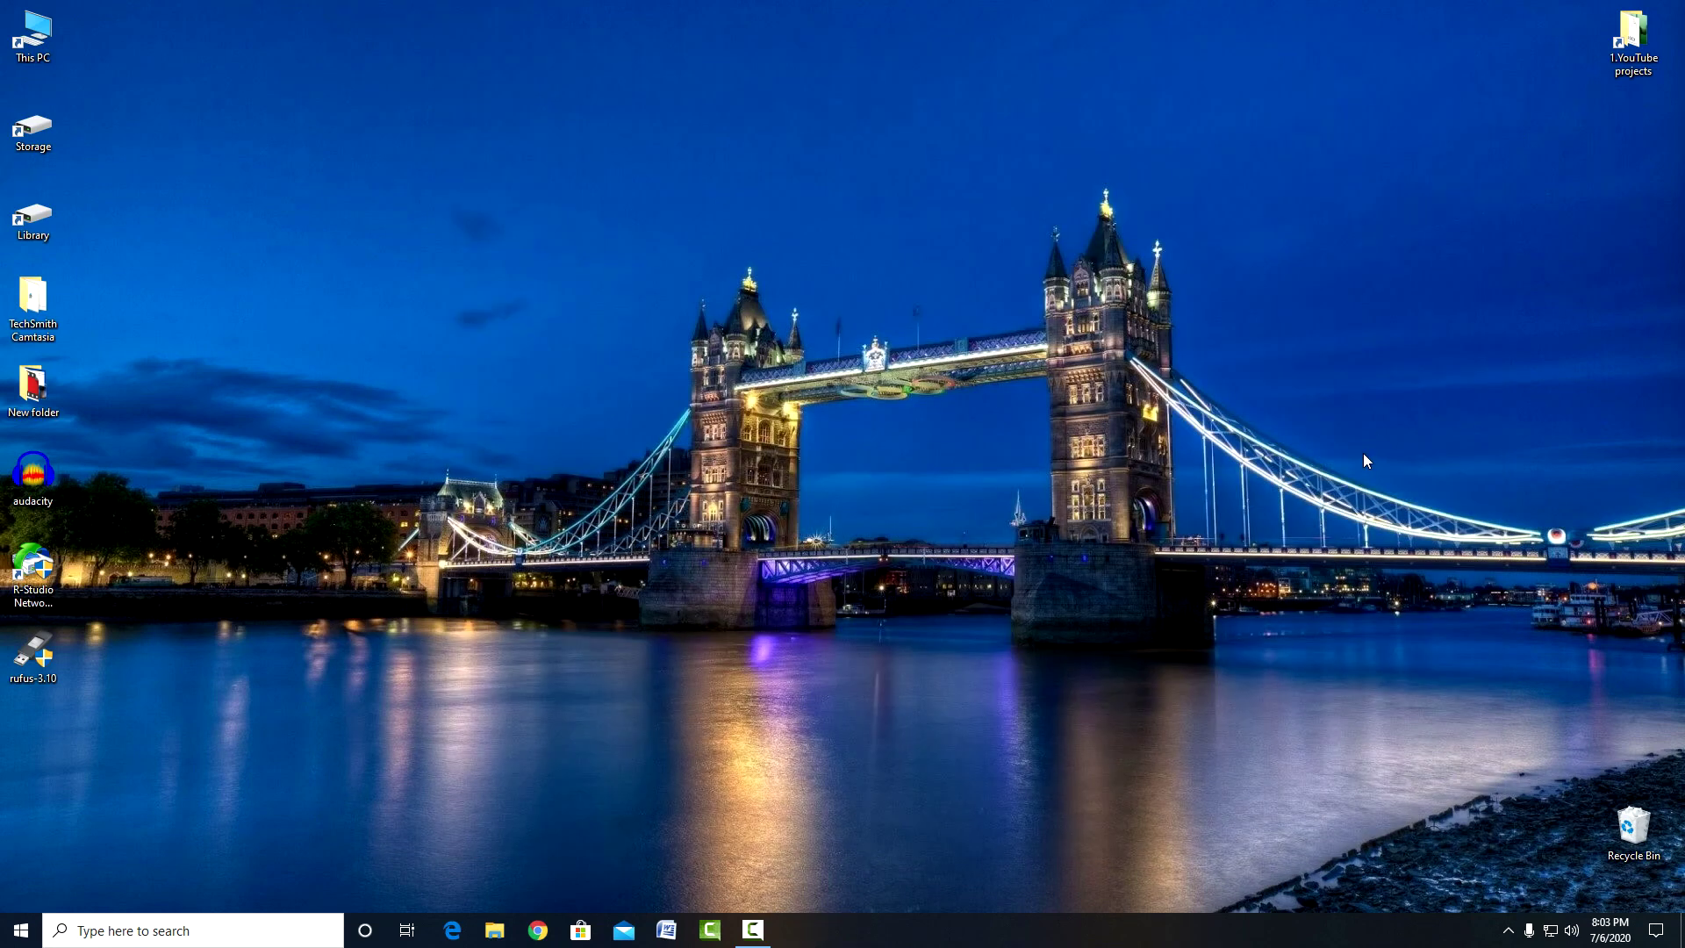
Step: Expand the system tray's hidden icons to view the background apps
click(1508, 932)
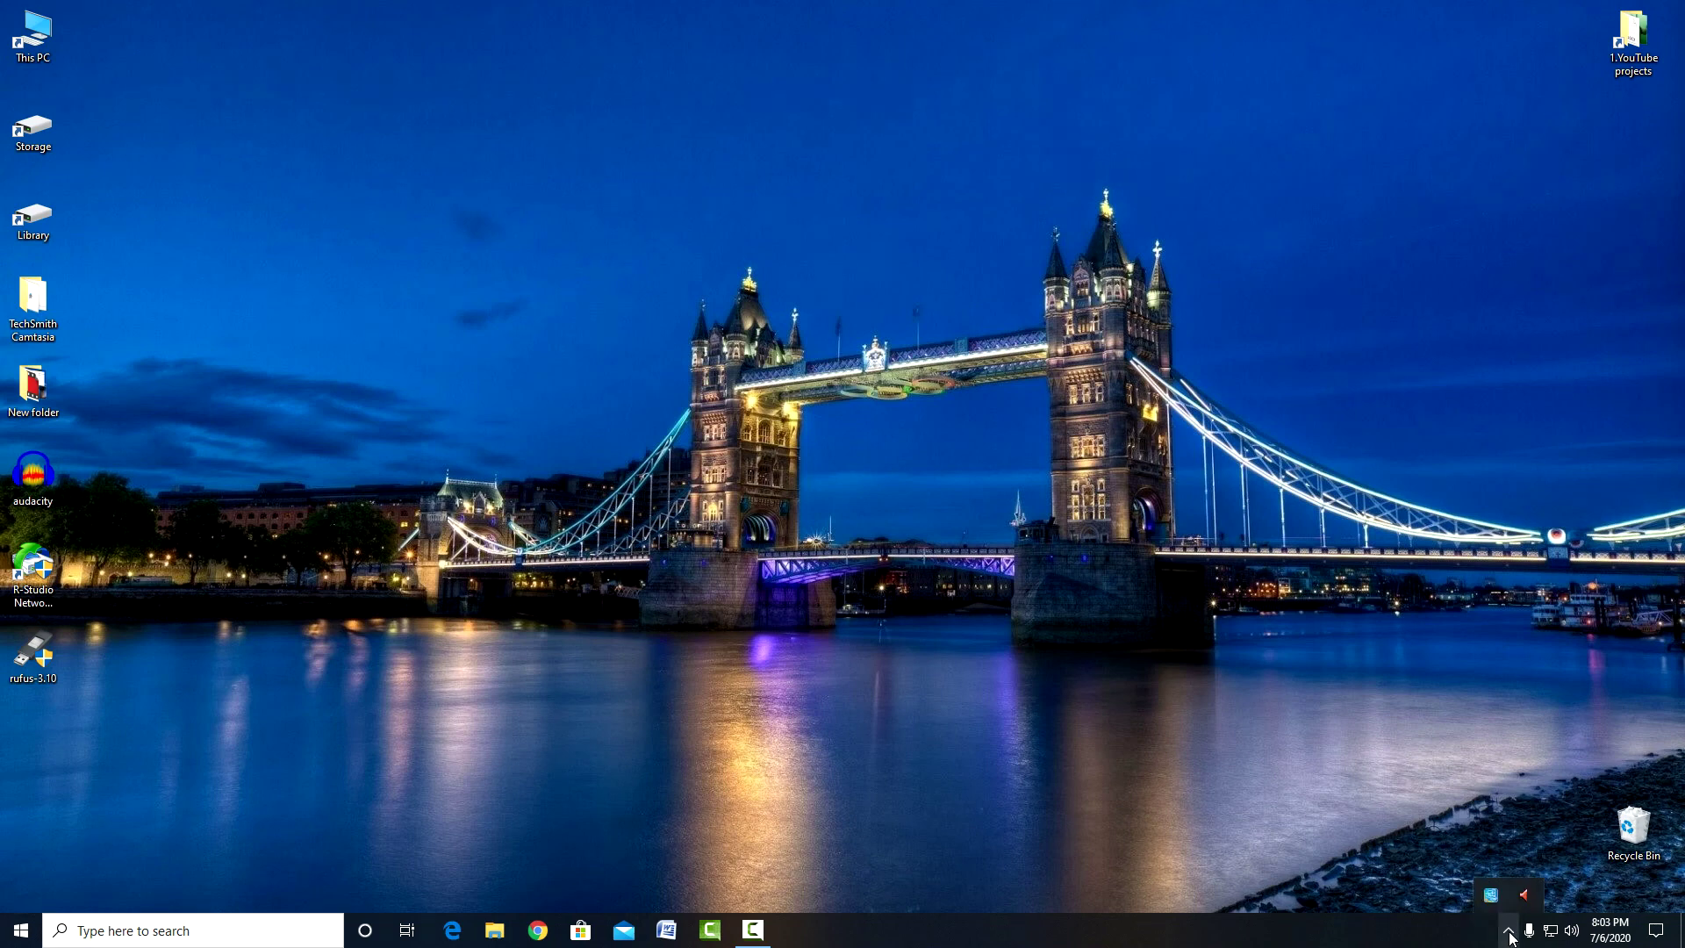